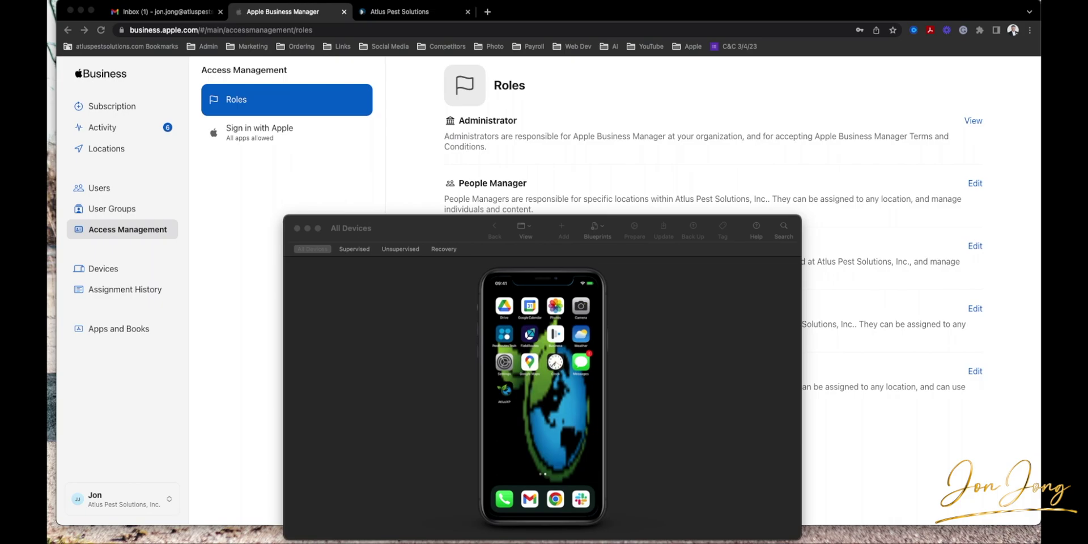
Step: Search Apps and Books in Apple Business Manager for "youtube" and open YouTube: Watch, Listen, Stream
{"action": "left_click", "coordinate": [263, 193]}
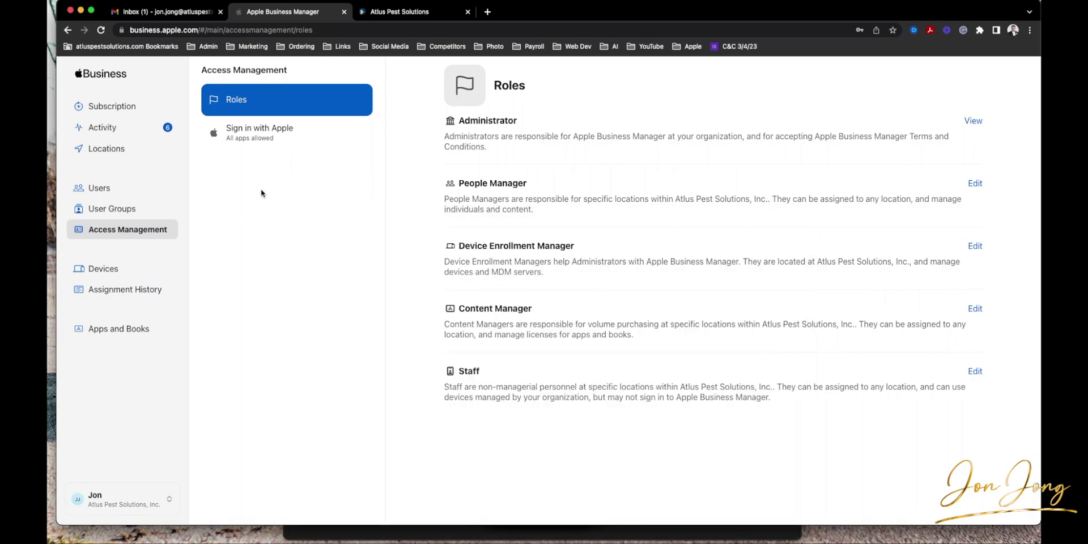
{"action": "left_click", "coordinate": [114, 329]}
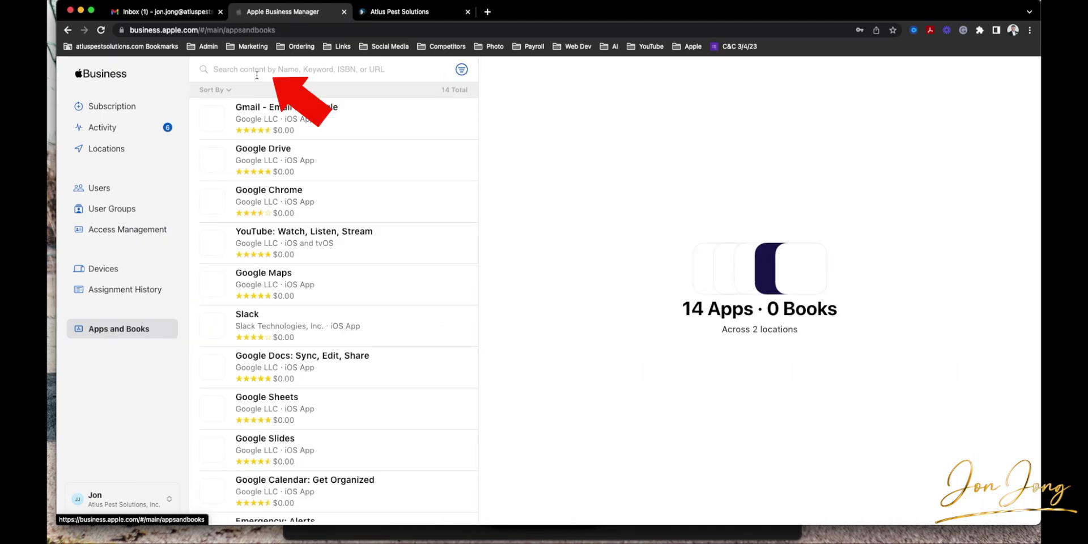
{"action": "left_click", "coordinate": [257, 75]}
{"action": "type", "text": "youtube"}
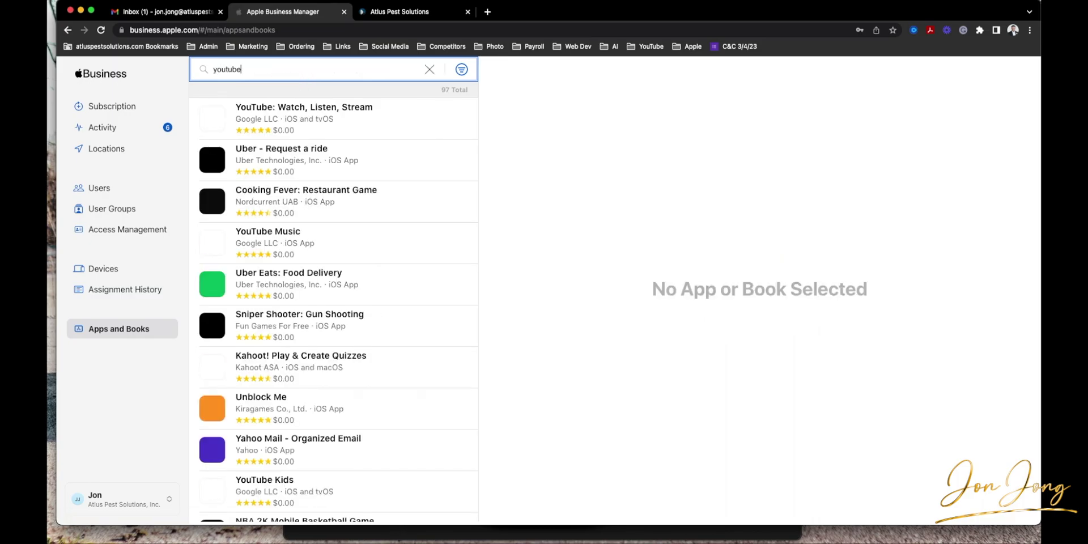
{"action": "left_click", "coordinate": [276, 116]}
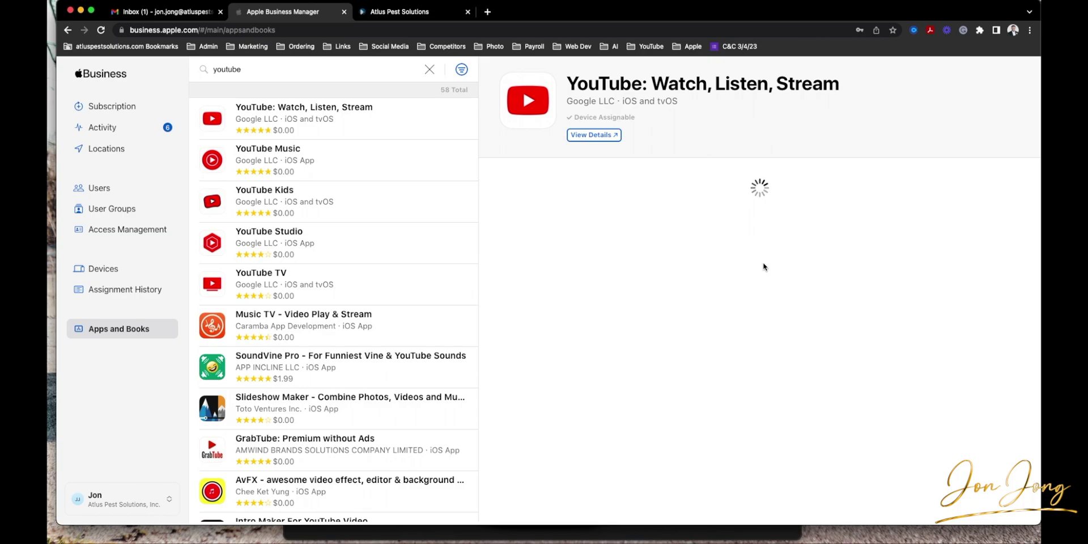
Step: Fill in an order of 20 YouTube licenses for Atlus Pest Solutions, Inc., and clear the quantity without ordering
{"action": "left_click", "coordinate": [708, 250]}
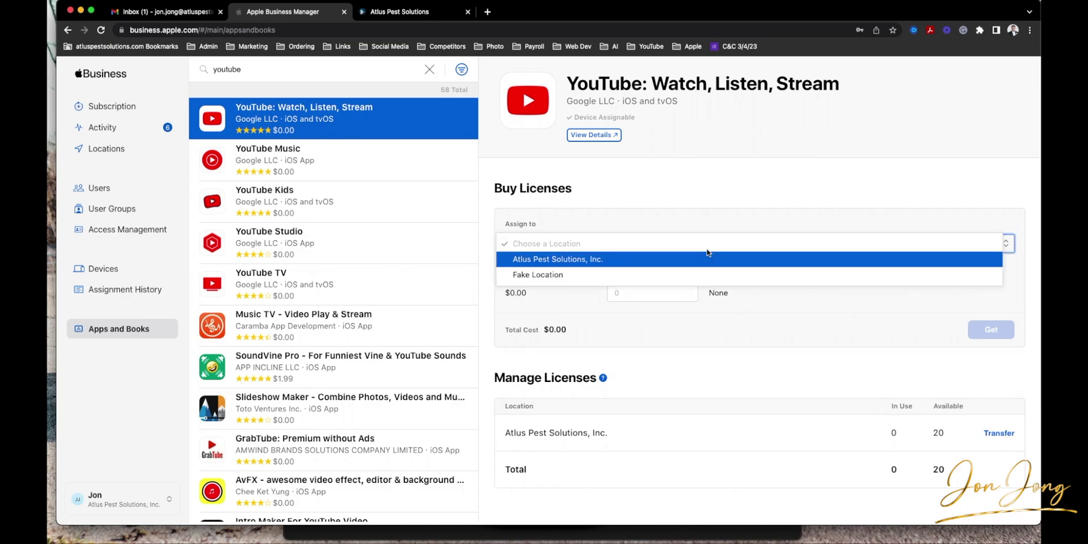
{"action": "left_click", "coordinate": [675, 263]}
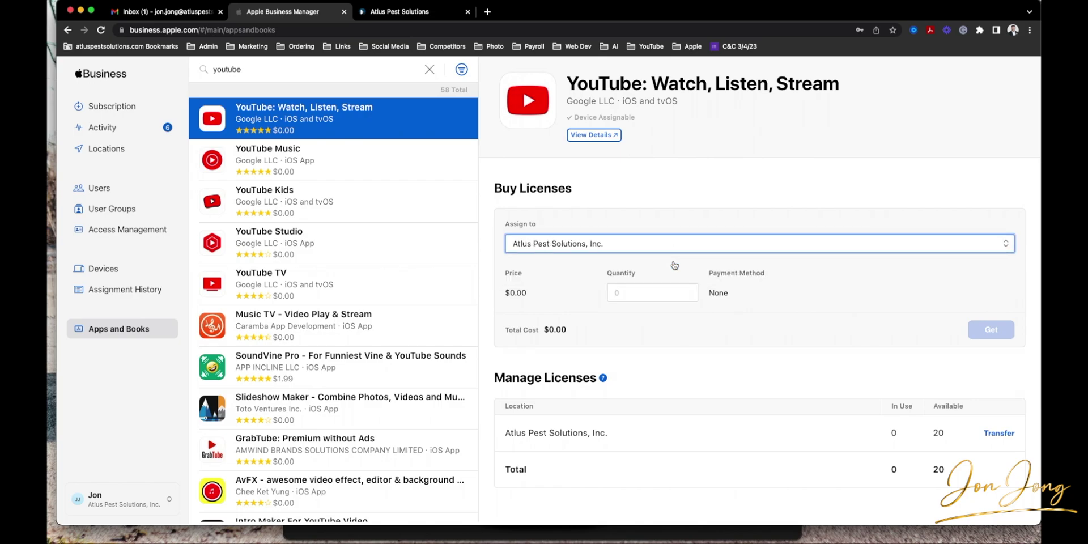
{"action": "left_click", "coordinate": [638, 284]}
{"action": "type", "text": "20"}
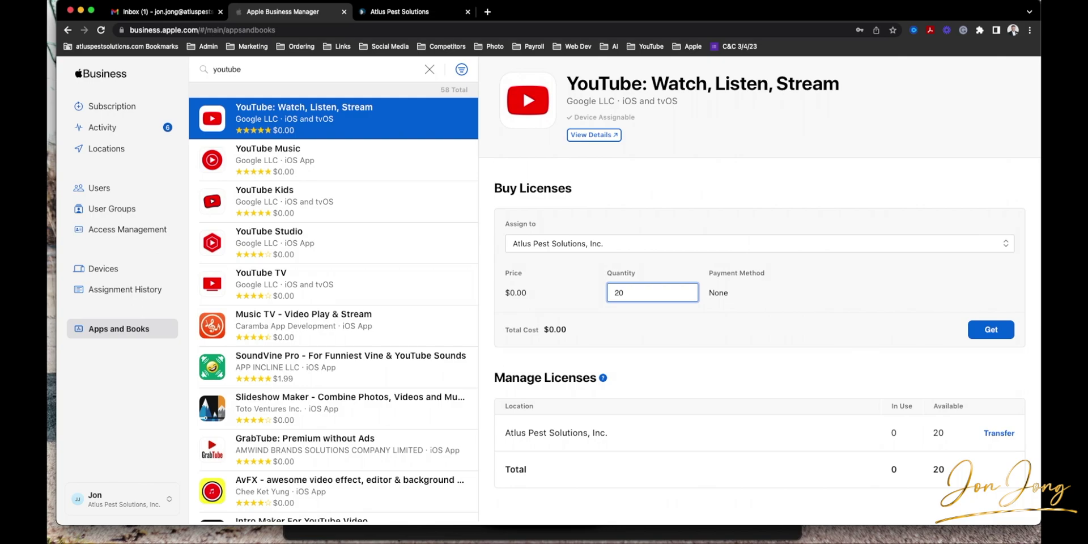
{"action": "key", "text": "BackSpace"}
{"action": "key", "text": "BackSpace"}
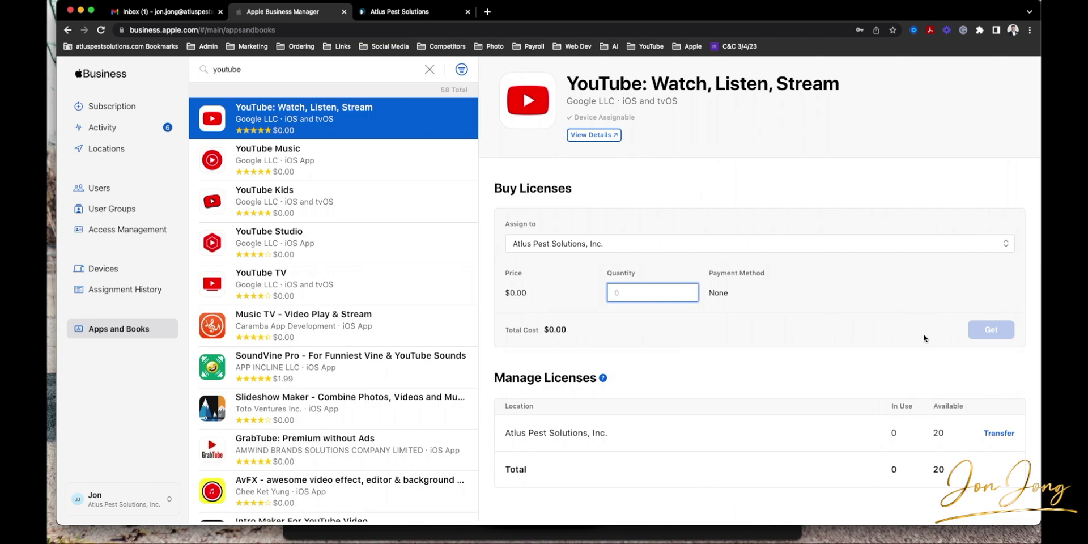
{"action": "left_click", "coordinate": [943, 437]}
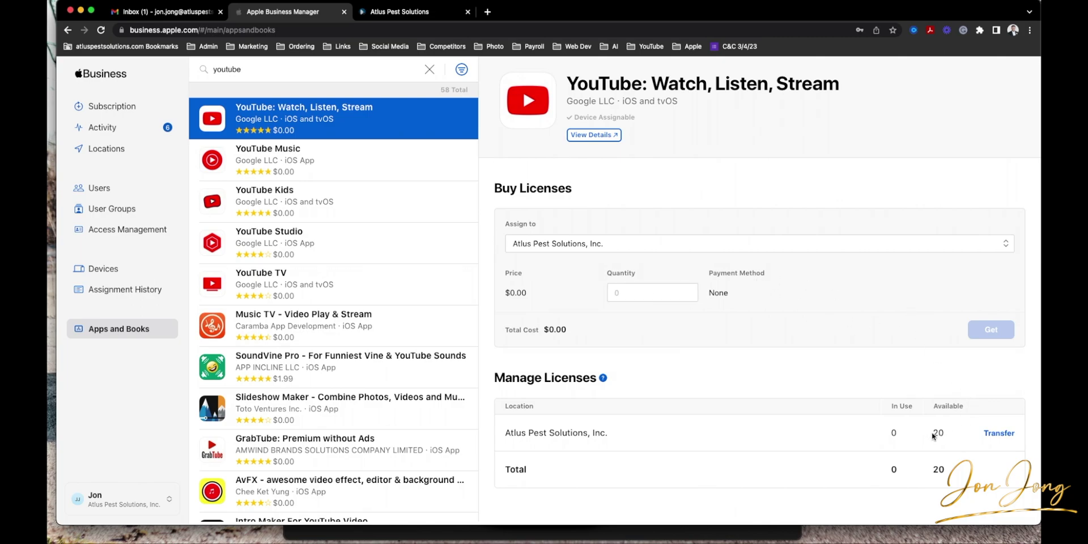
Step: Switch to Gmail, open the VPP purchase email and highlight the sentence about the licenses being ready for assignment
{"action": "left_click", "coordinate": [177, 13]}
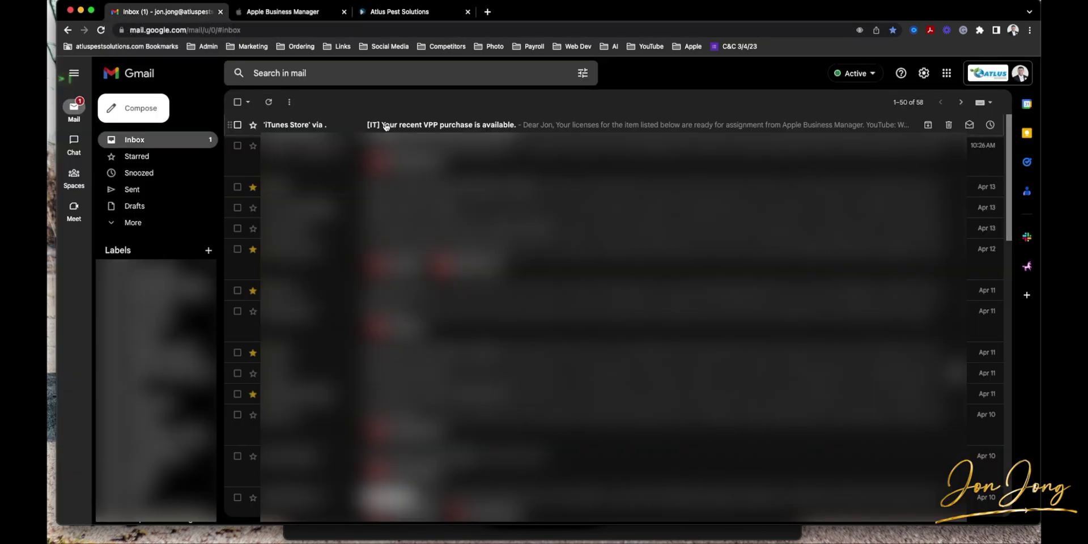
{"action": "left_click", "coordinate": [397, 126]}
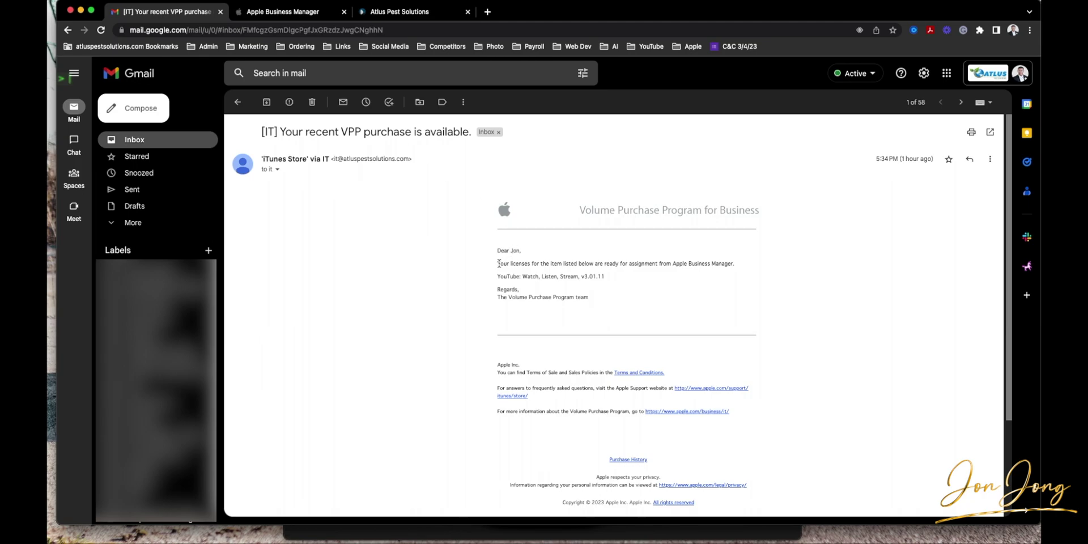
{"action": "left_click_drag", "start_coordinate": [498, 264], "coordinate": [738, 269]}
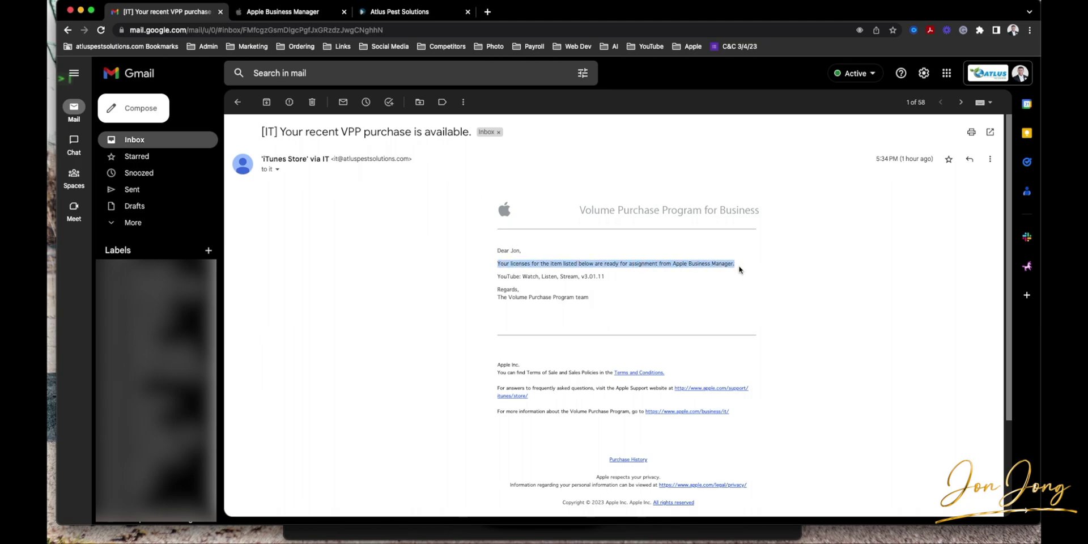
Step: Switch to Mosyle Business and open the Apple Apps and Books (VPP) accounts in iOS device management
{"action": "left_click", "coordinate": [403, 11]}
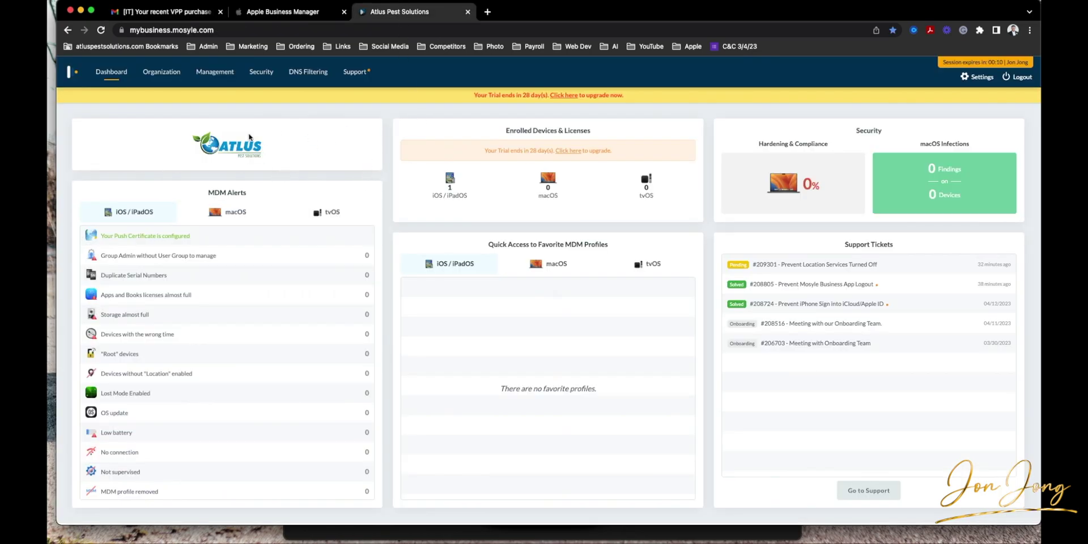
{"action": "left_click", "coordinate": [160, 71]}
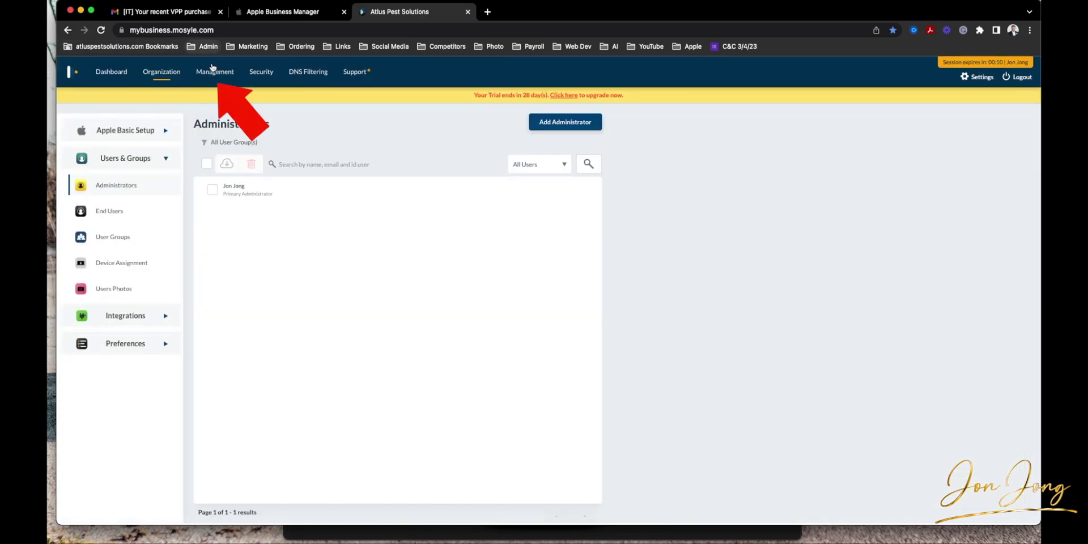
{"action": "left_click", "coordinate": [211, 72]}
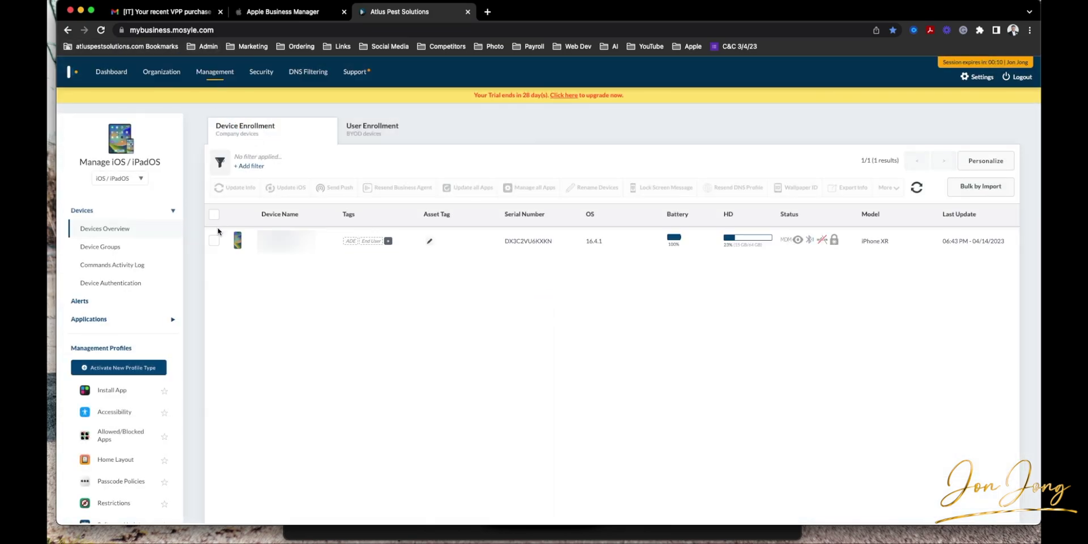
{"action": "left_click", "coordinate": [112, 320]}
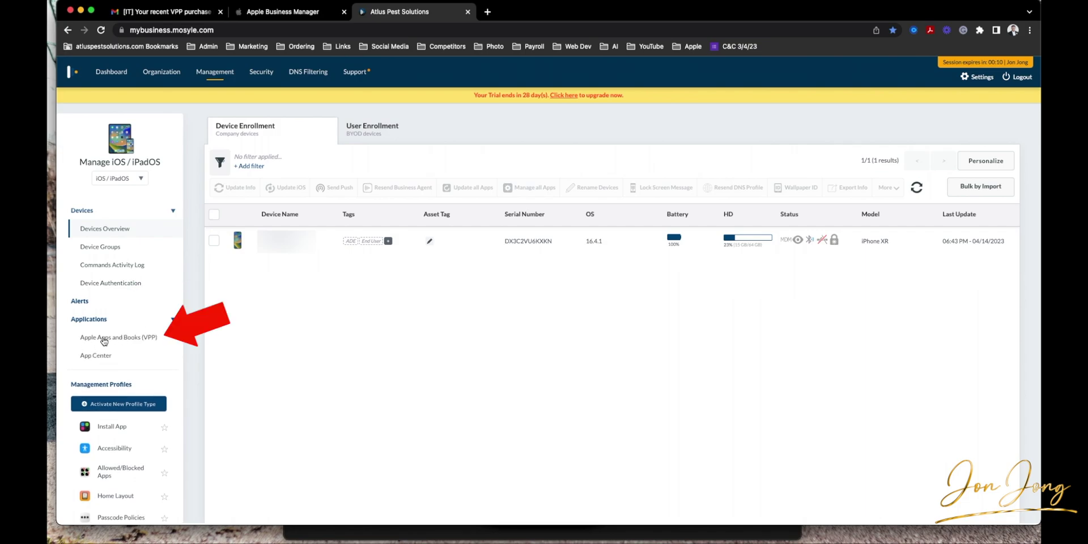
{"action": "left_click", "coordinate": [104, 339]}
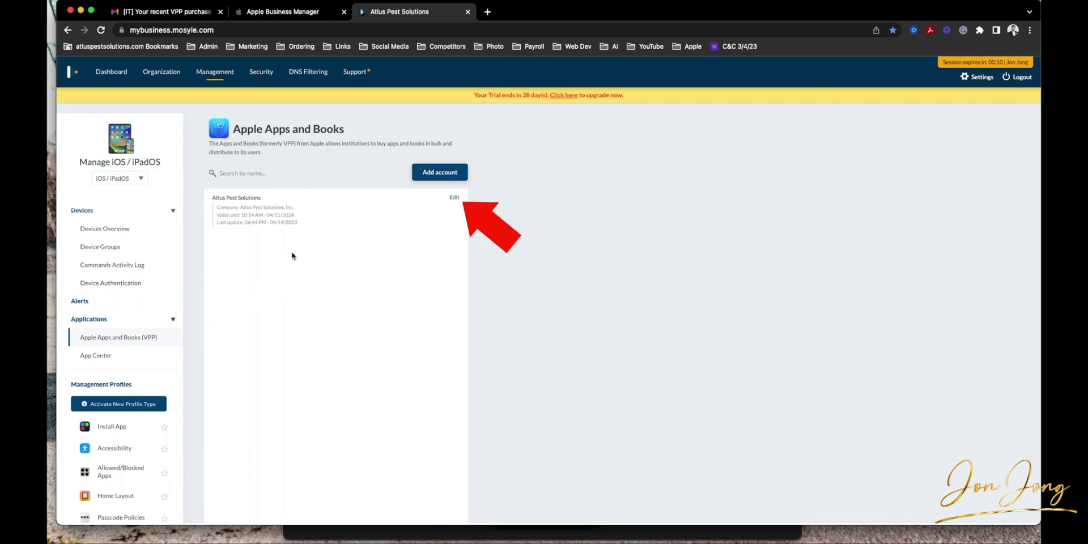
Step: View the Atlus Pest Solutions VPP account's settings and look through its licensed apps for YouTube
{"action": "left_click", "coordinate": [454, 198]}
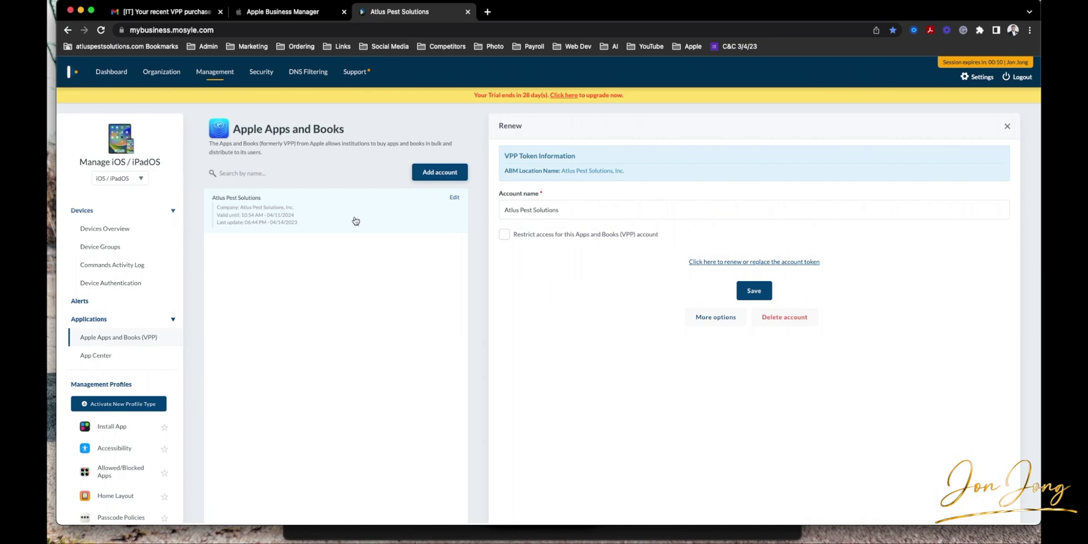
{"action": "left_click", "coordinate": [264, 200]}
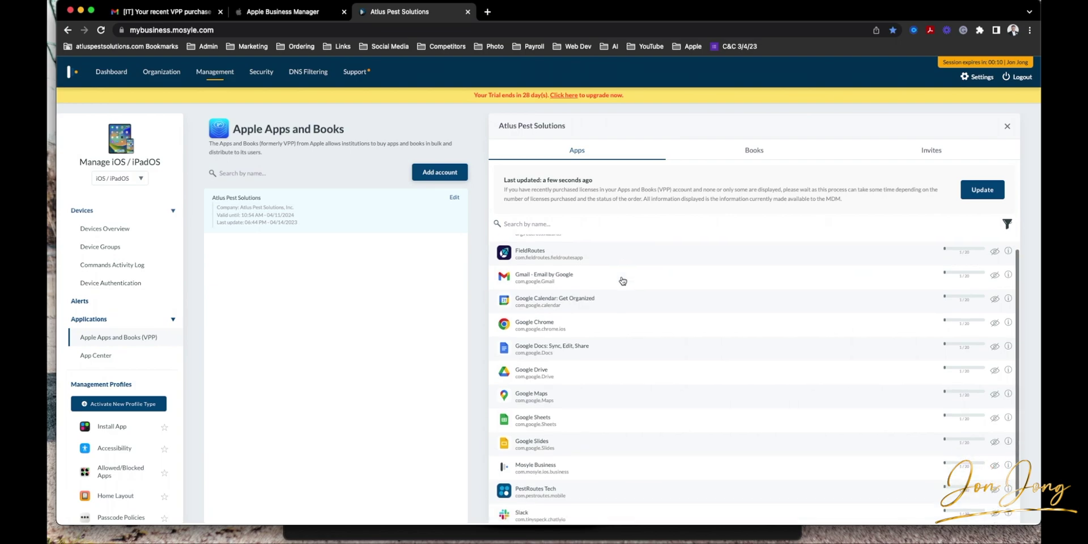
{"action": "scroll", "coordinate": [622, 281], "scroll_direction": "down", "scroll_amount": 2}
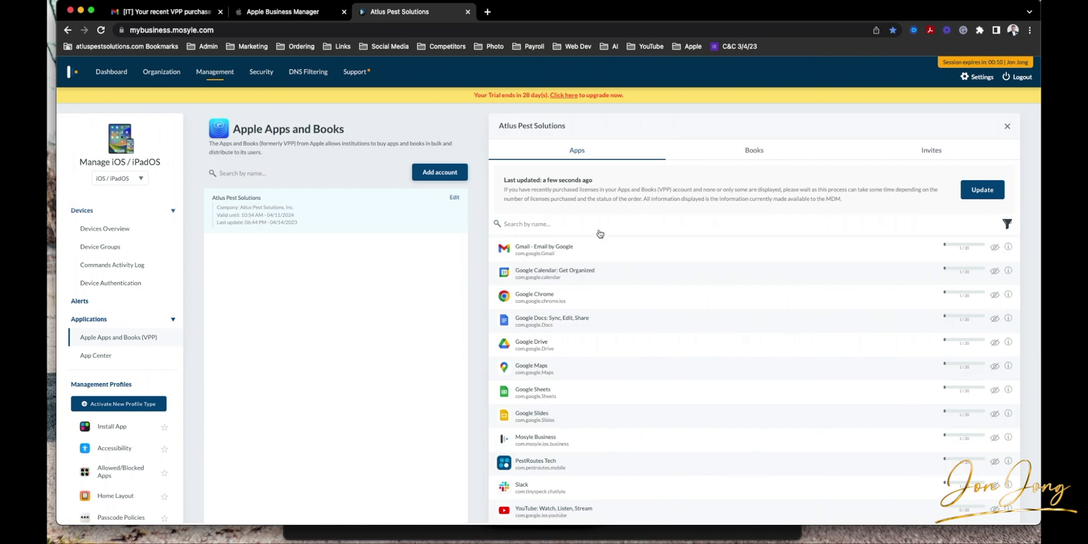
Step: Open the Default Apps profile among the Install App management profiles
{"action": "scroll", "coordinate": [116, 396], "scroll_direction": "down", "scroll_amount": 3}
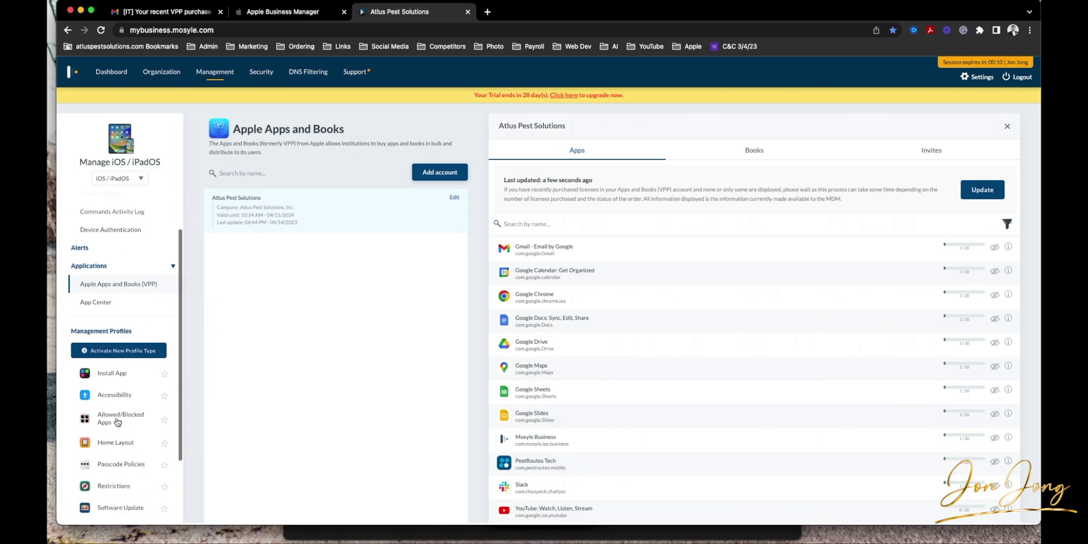
{"action": "left_click", "coordinate": [113, 362]}
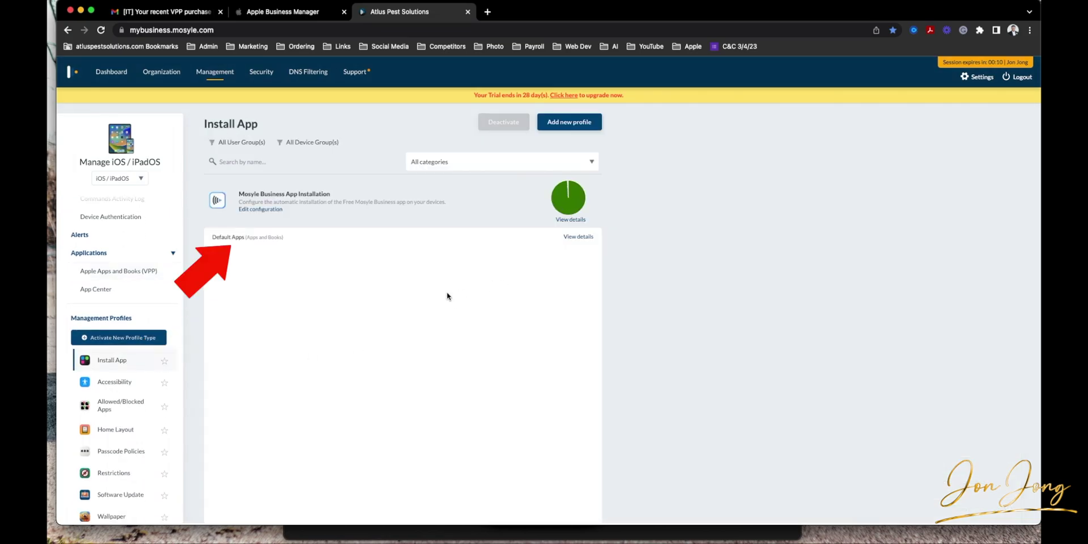
{"action": "left_click", "coordinate": [276, 238]}
{"action": "scroll", "coordinate": [797, 347], "scroll_direction": "down", "scroll_amount": 2}
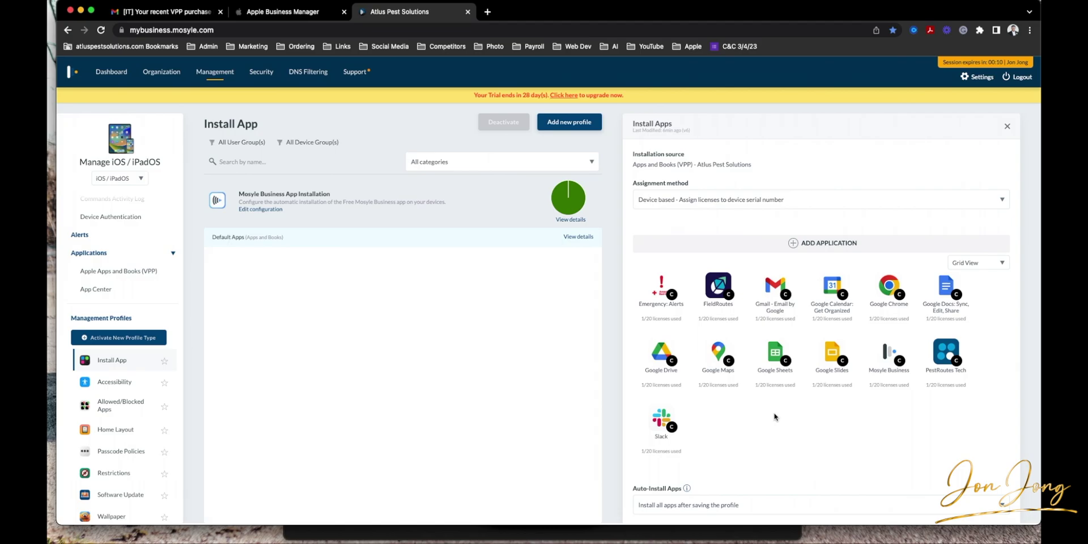
Step: Add YouTube: Watch, Listen, Stream to the Default Apps profile's applications and save the profile
{"action": "left_click", "coordinate": [820, 245]}
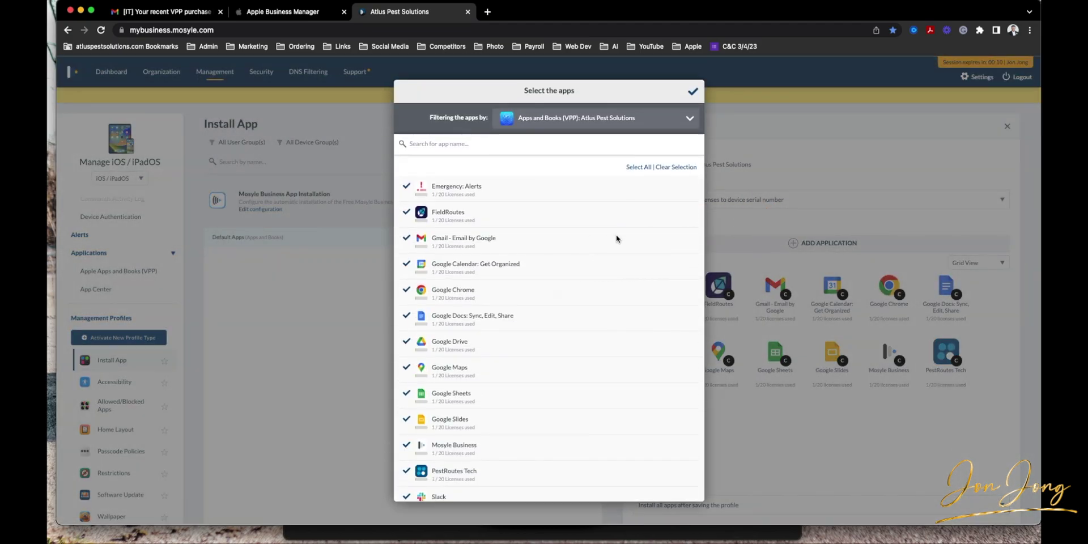
{"action": "scroll", "coordinate": [545, 279], "scroll_direction": "down", "scroll_amount": 1}
{"action": "scroll", "coordinate": [447, 265], "scroll_direction": "down", "scroll_amount": 2}
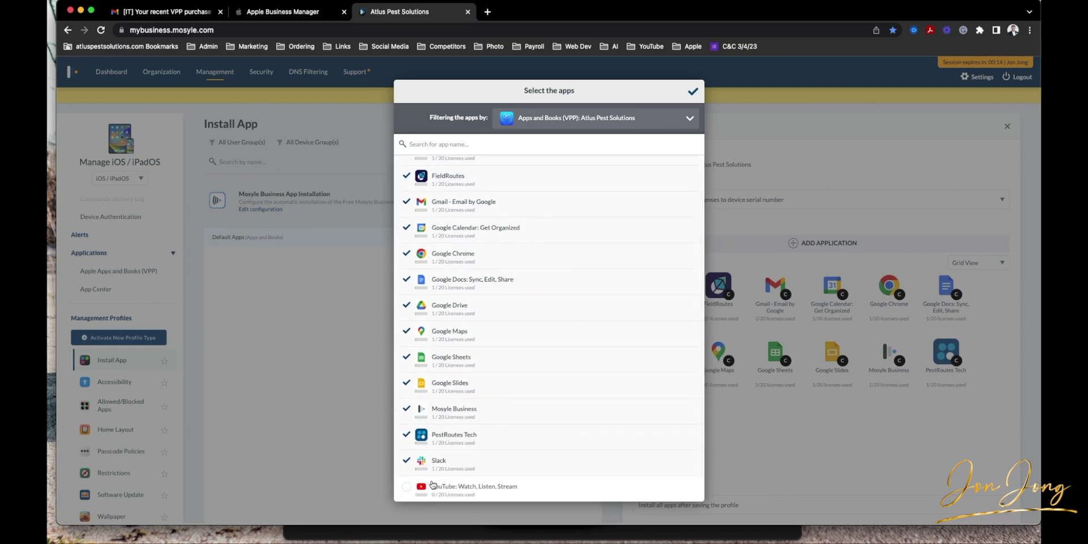
{"action": "left_click", "coordinate": [405, 489]}
{"action": "left_click", "coordinate": [692, 93]}
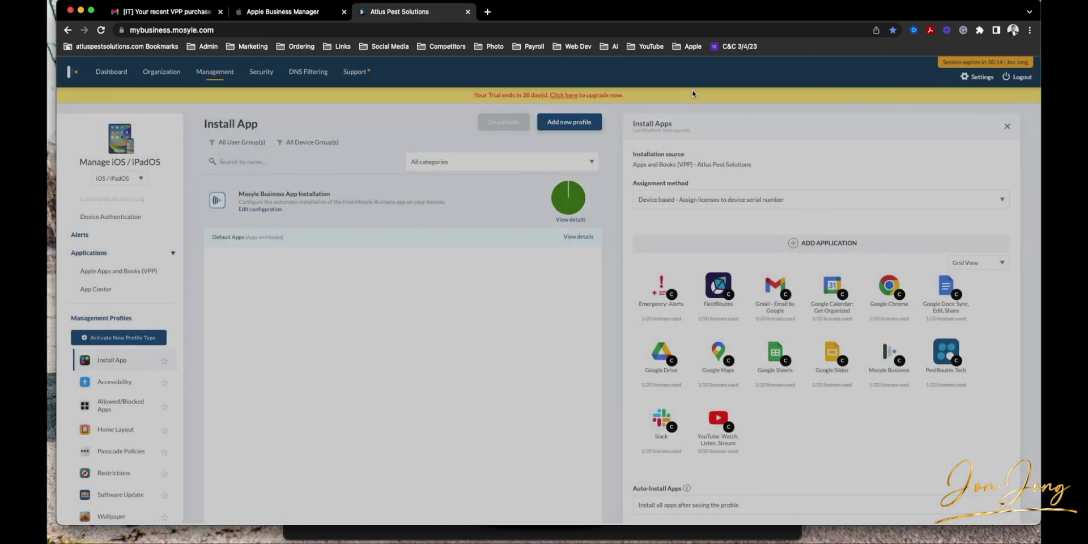
{"action": "mouse_move", "coordinate": [726, 427]}
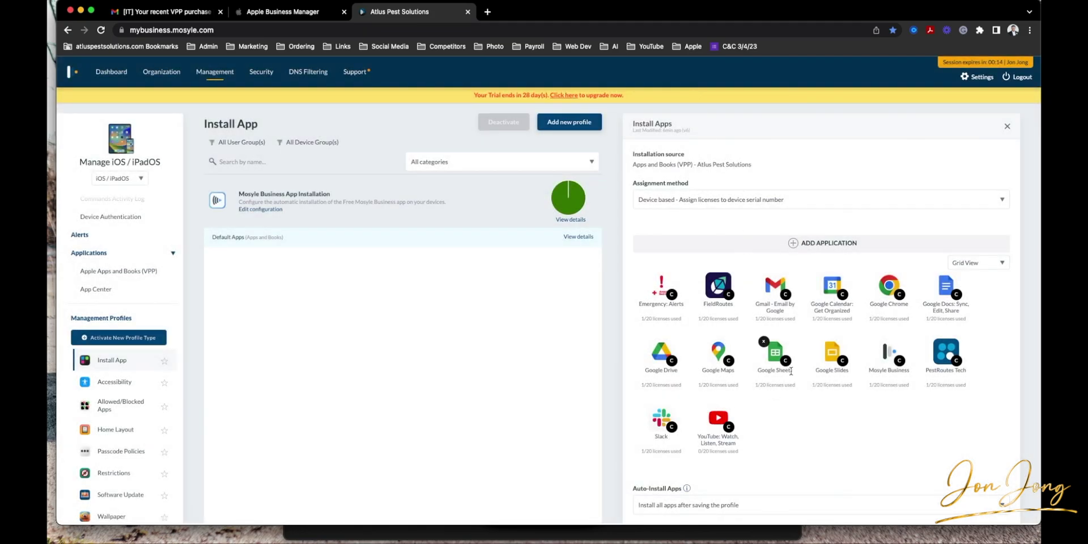
{"action": "scroll", "coordinate": [765, 397], "scroll_direction": "down", "scroll_amount": 5}
{"action": "left_click", "coordinate": [827, 468]}
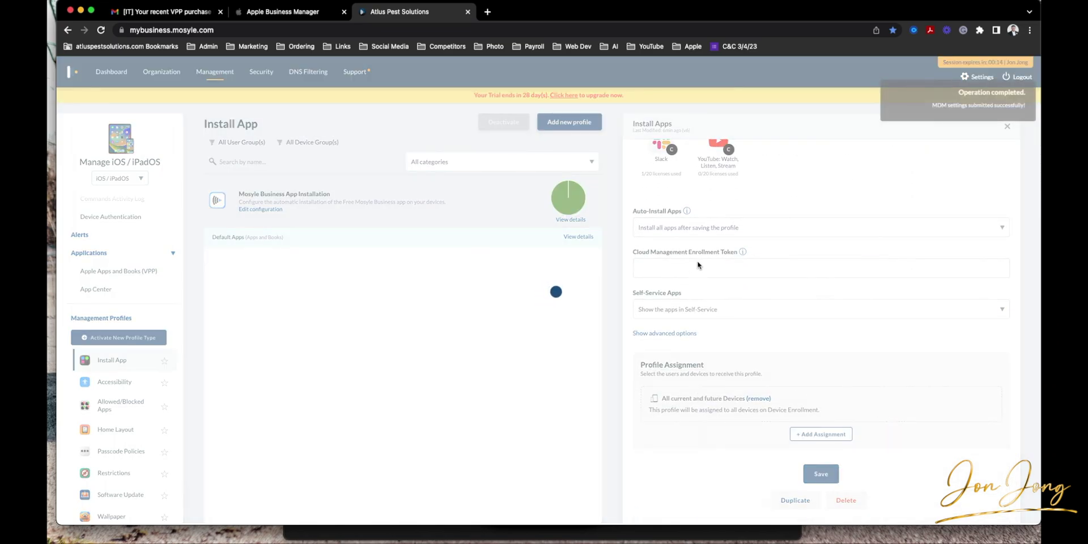
Step: Start a new profile in Allowed/Blocked Apps, view its native app choices and close it without saving
{"action": "scroll", "coordinate": [130, 357], "scroll_direction": "down", "scroll_amount": 2}
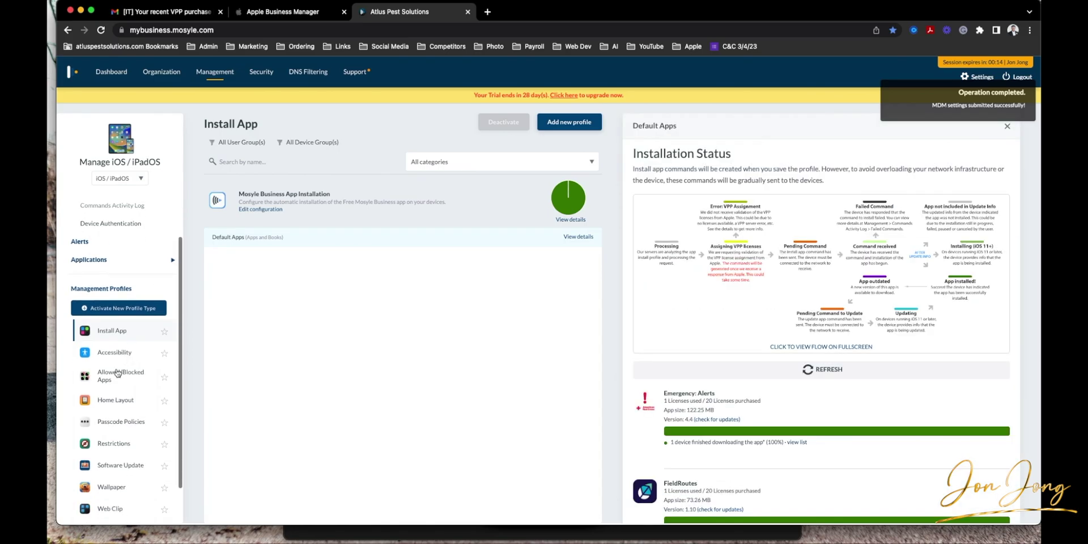
{"action": "left_click", "coordinate": [131, 378]}
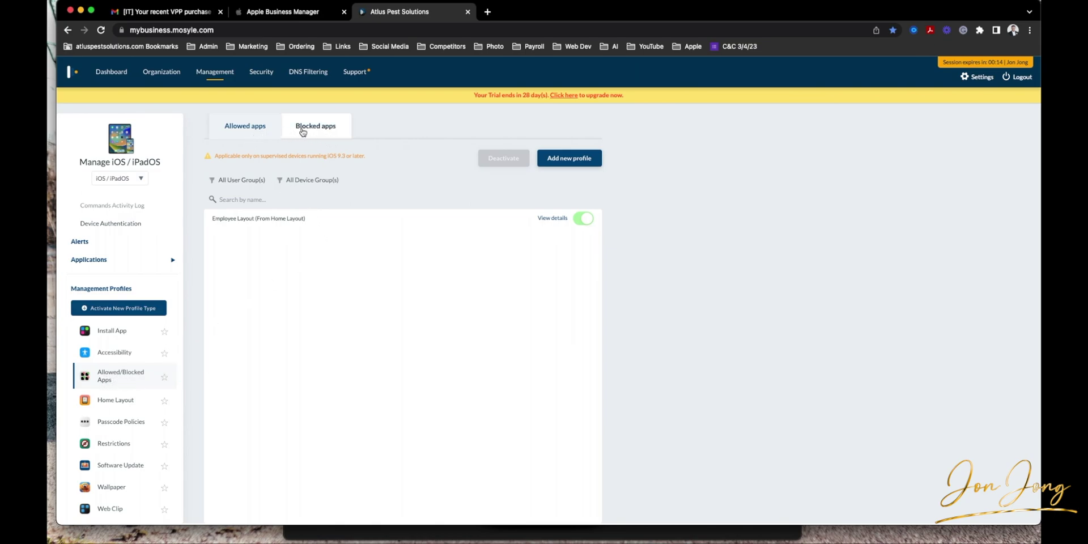
{"action": "left_click", "coordinate": [577, 158]}
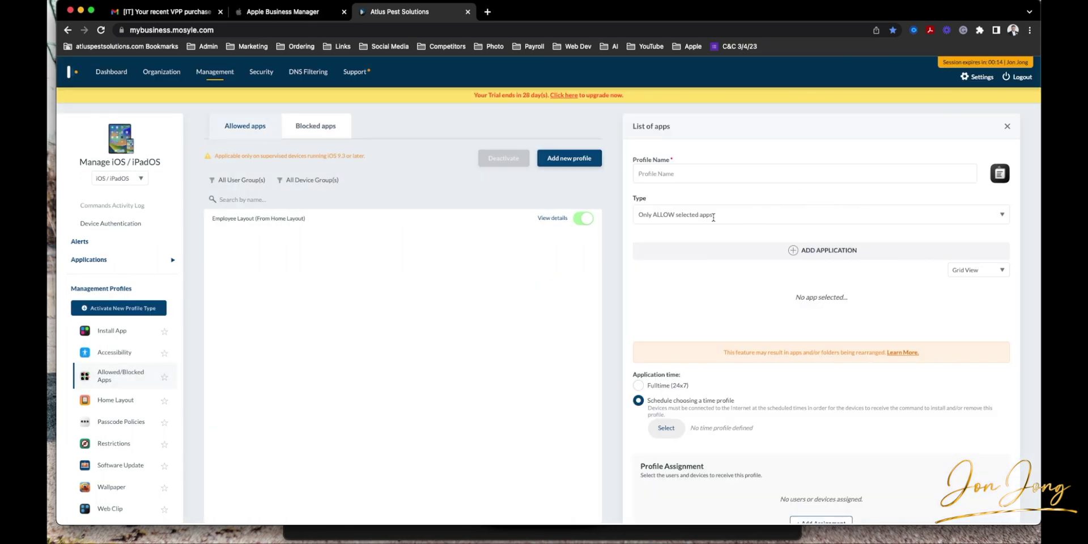
{"action": "left_click", "coordinate": [833, 250]}
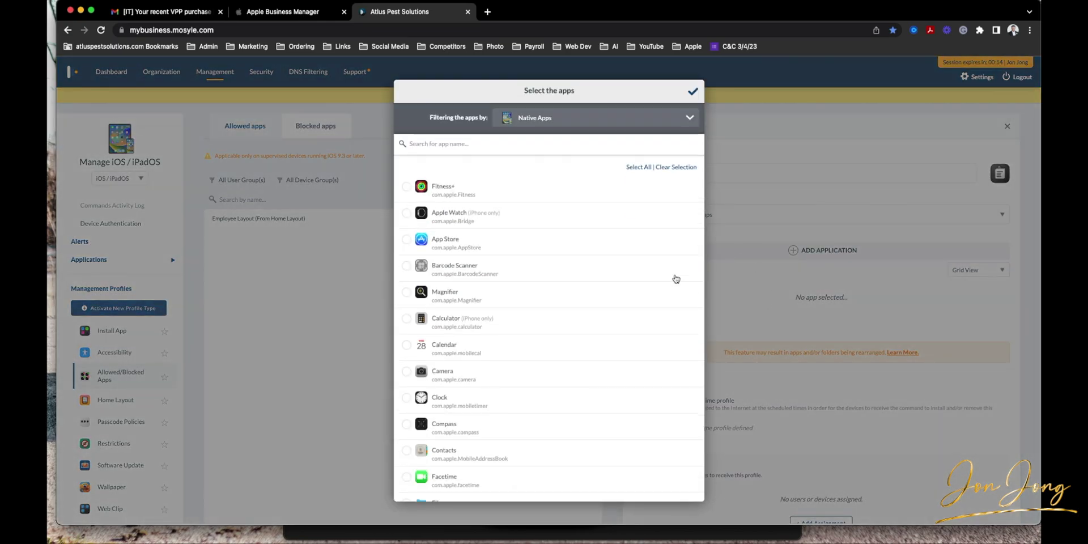
{"action": "left_click", "coordinate": [692, 91]}
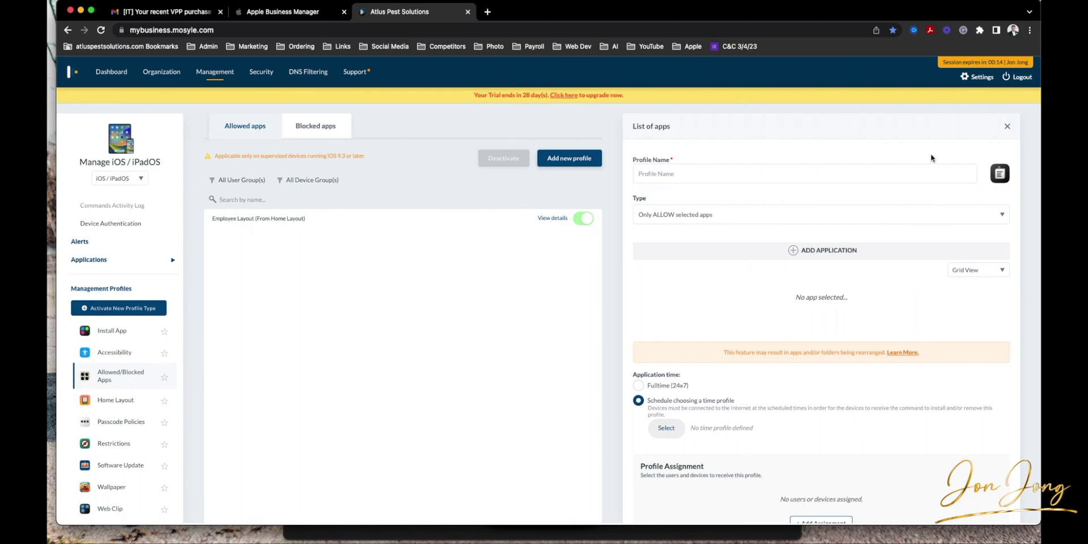
{"action": "left_click", "coordinate": [1007, 127]}
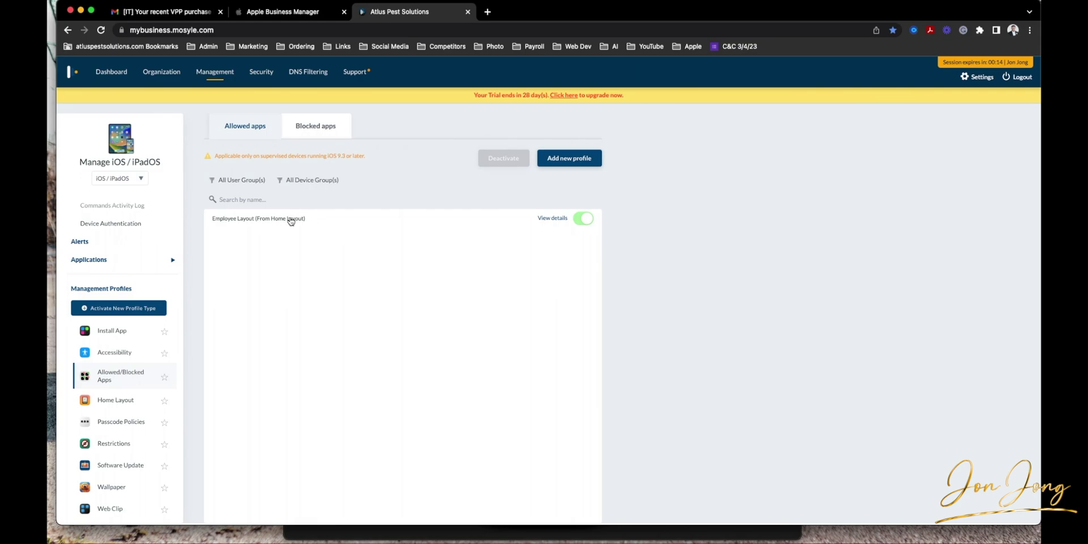
Step: Open the Employee Layout profile's home layout for editing and switch it to the iOS 12 home screen view
{"action": "left_click", "coordinate": [94, 400]}
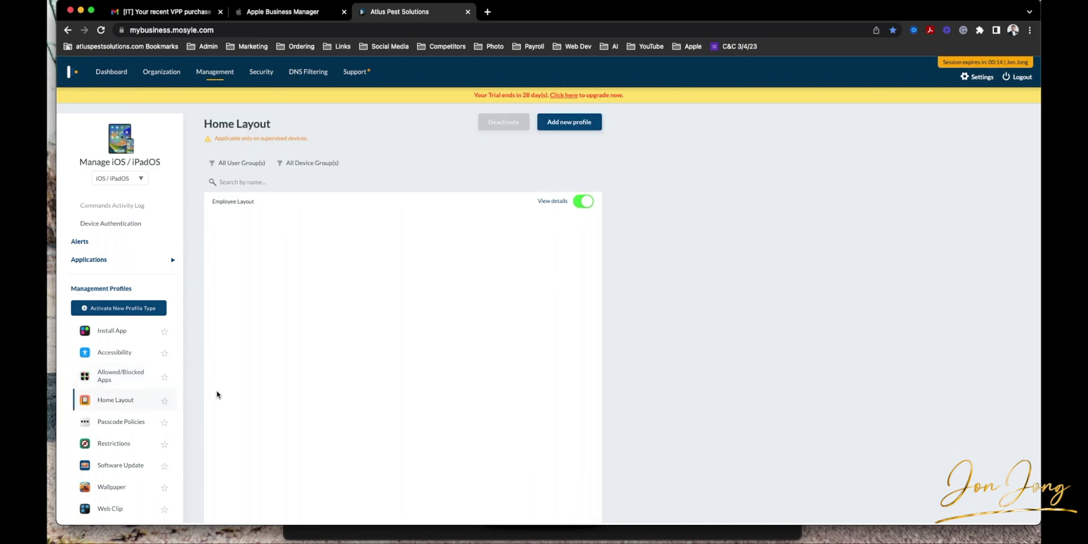
{"action": "left_click", "coordinate": [266, 207]}
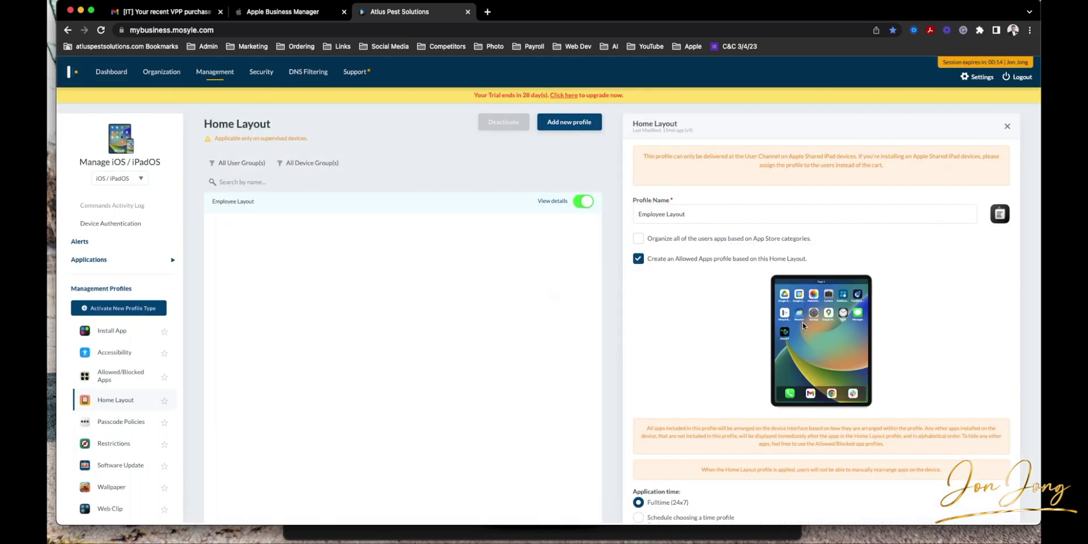
{"action": "left_click", "coordinate": [820, 334]}
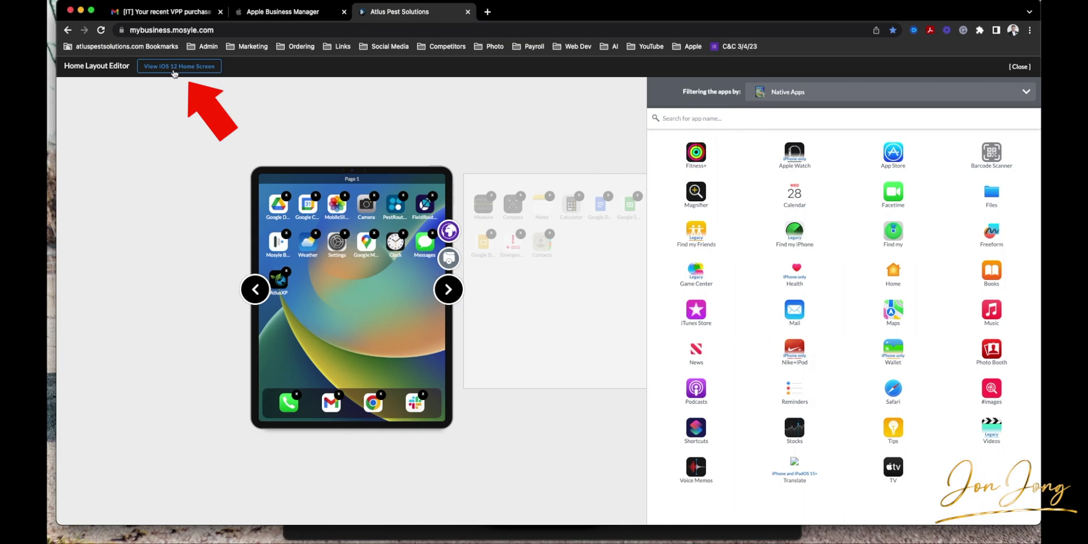
{"action": "left_click", "coordinate": [174, 70]}
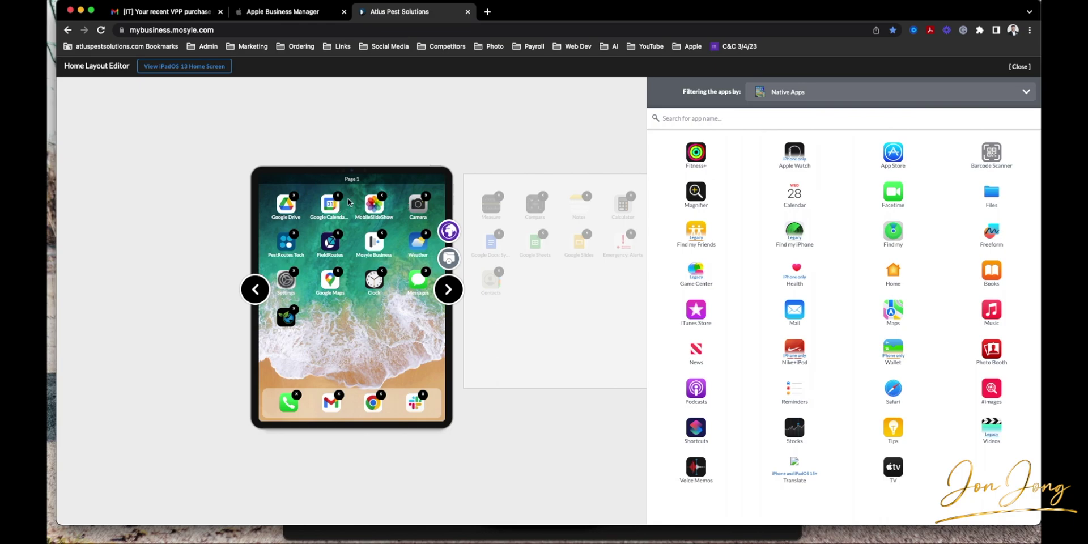
{"action": "left_click", "coordinate": [197, 70]}
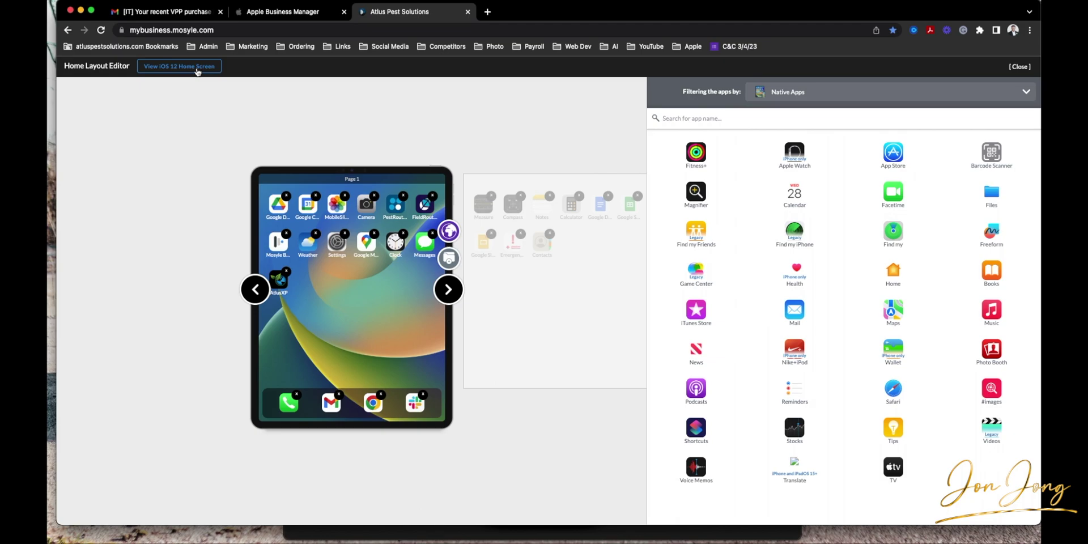
{"action": "left_click", "coordinate": [197, 69]}
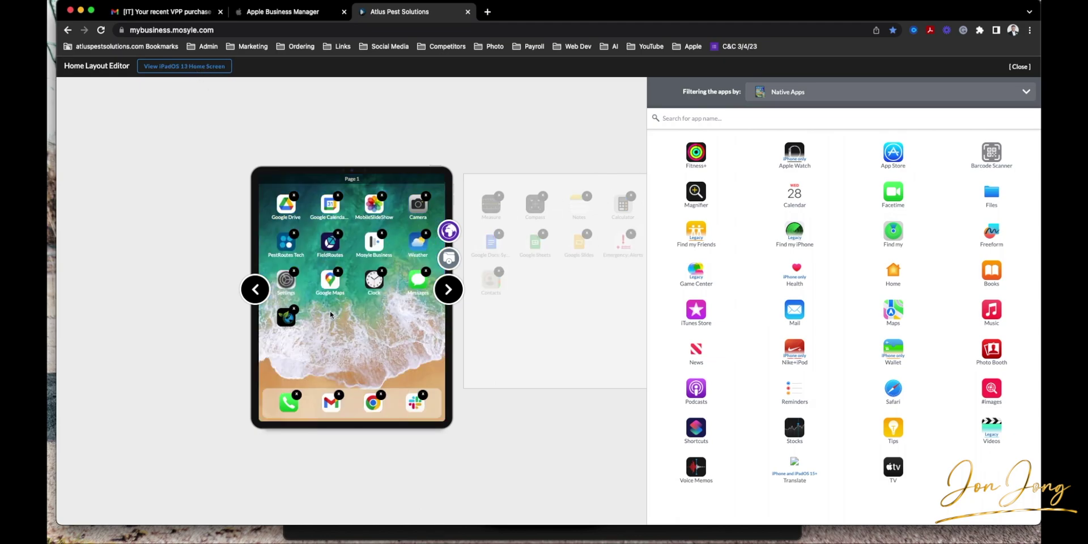
Step: Filter the apps by Apps and Books (VPP): Atlus Pest Solutions and place YouTube after the last app on page 1
{"action": "left_click", "coordinate": [796, 96]}
{"action": "left_click", "coordinate": [795, 94]}
{"action": "left_click", "coordinate": [840, 97]}
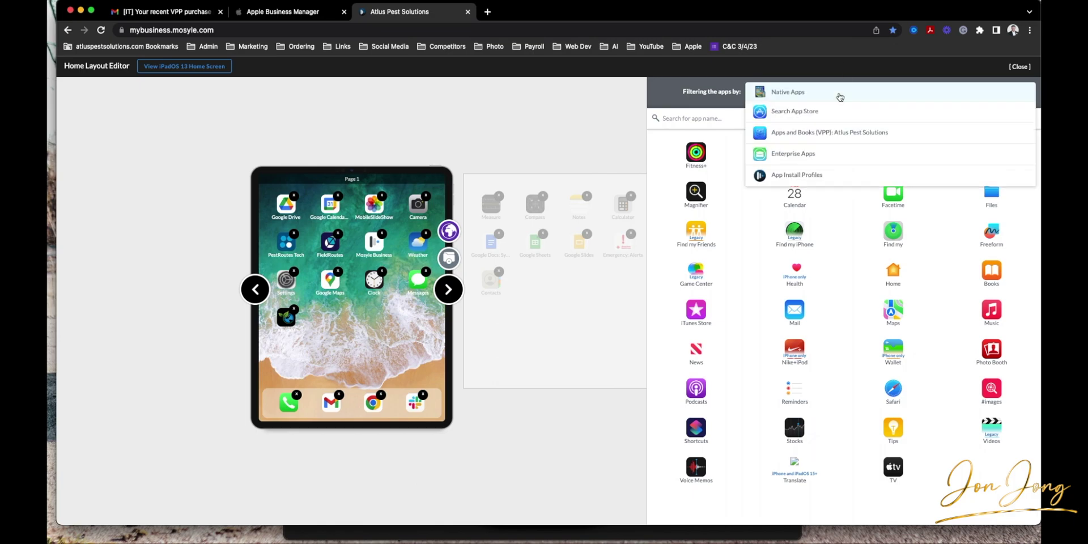
{"action": "left_click", "coordinate": [795, 133]}
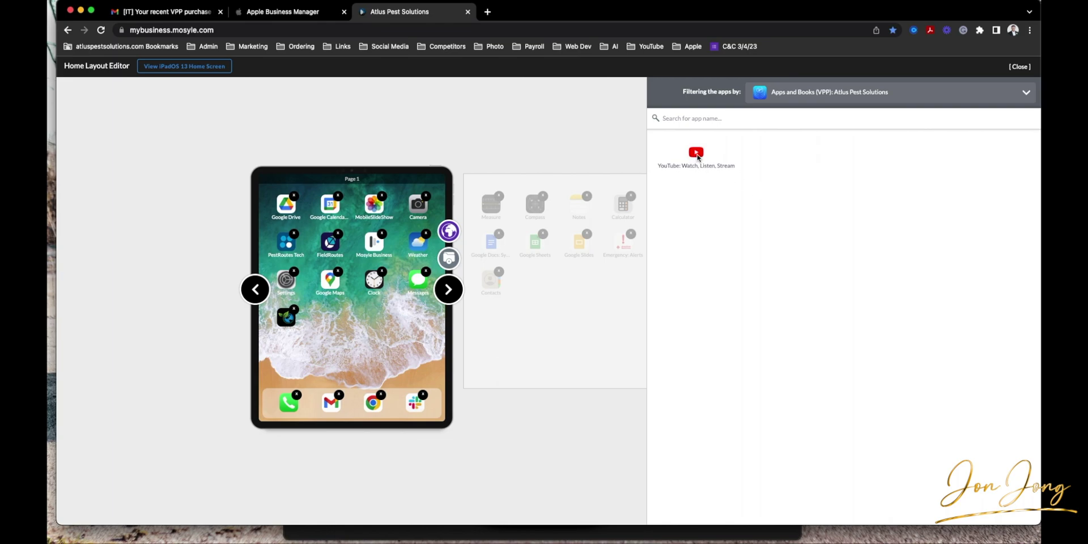
{"action": "left_click_drag", "start_coordinate": [698, 157], "coordinate": [361, 317]}
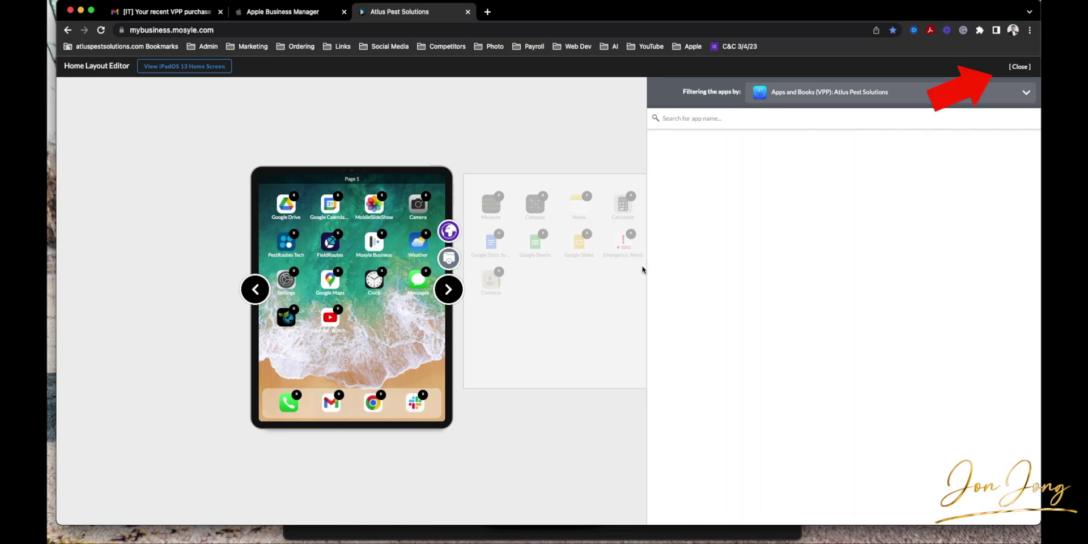
Step: Close the layout editor and save the Employee Layout profile
{"action": "left_click", "coordinate": [1020, 66]}
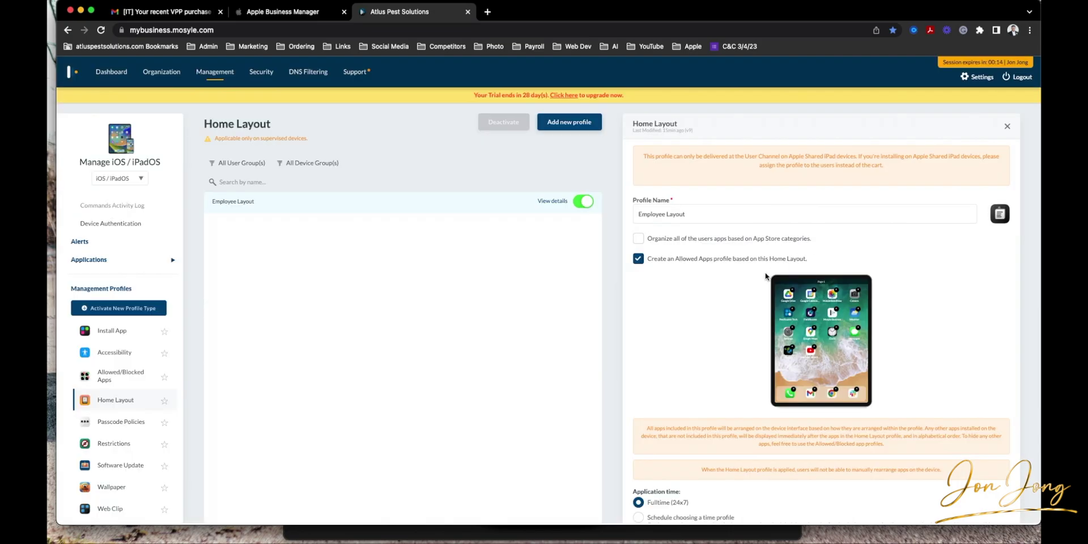
{"action": "scroll", "coordinate": [758, 311], "scroll_direction": "down", "scroll_amount": 5}
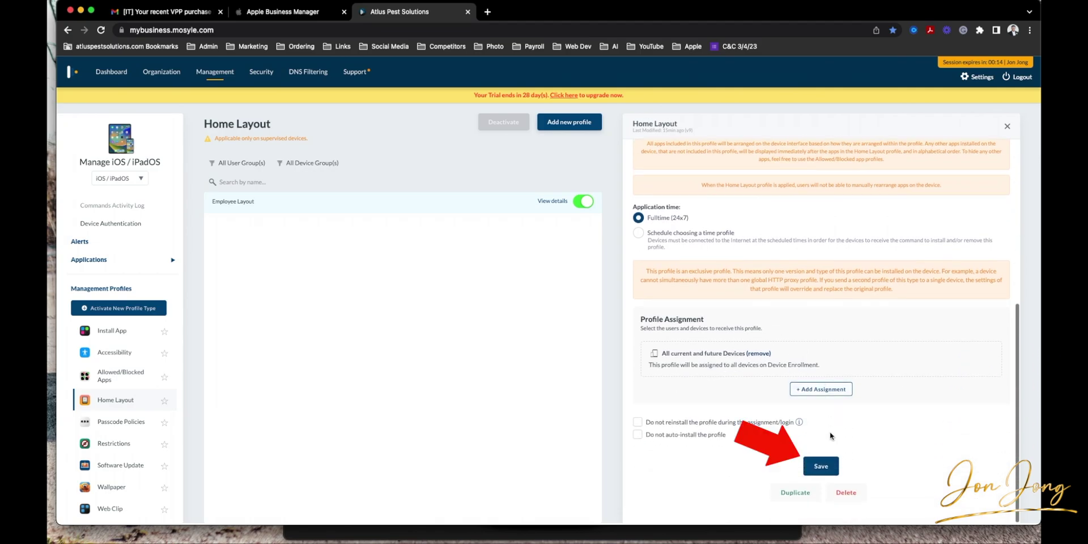
{"action": "left_click", "coordinate": [821, 466]}
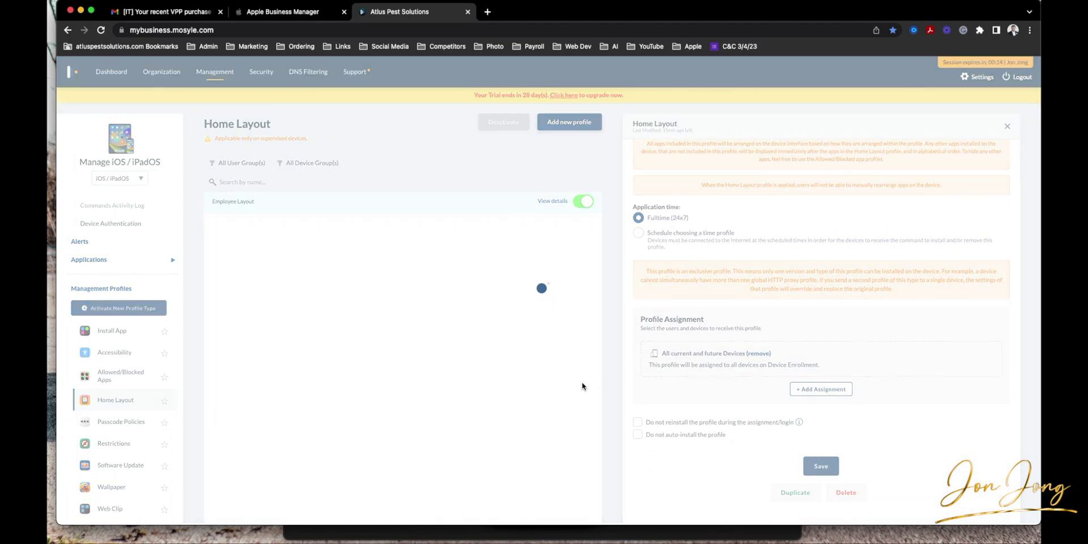
Step: Check the connected iPhone's home screen in Apple Configurator for the YouTube app and return to Mosyle
{"action": "left_click", "coordinate": [514, 533]}
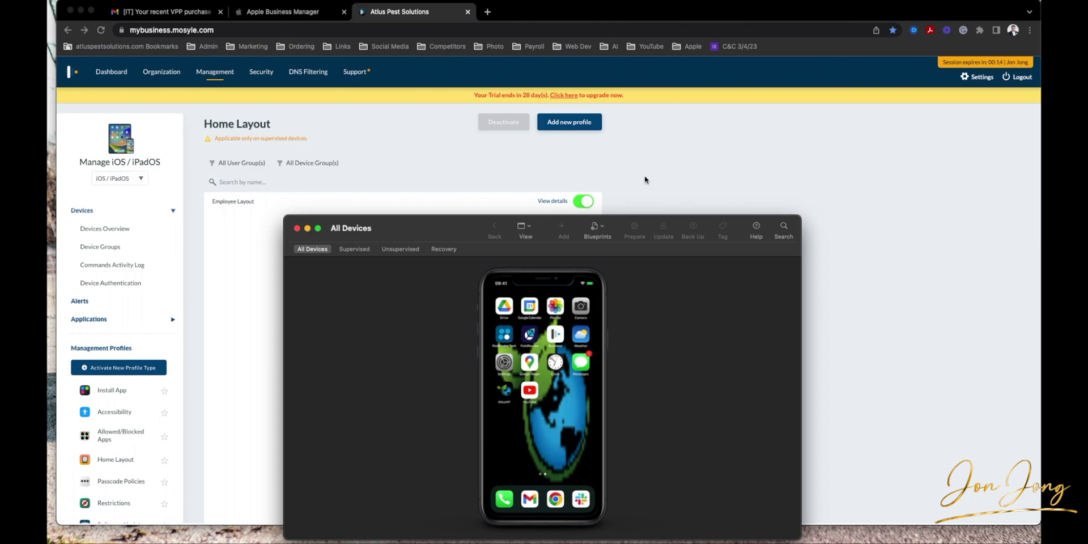
{"action": "left_click", "coordinate": [669, 163]}
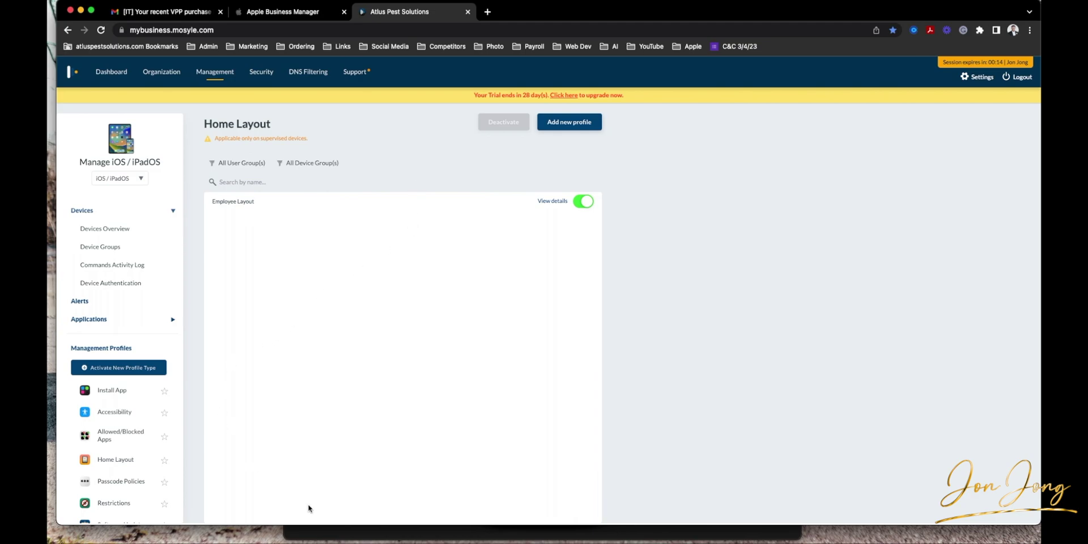
{"action": "left_click", "coordinate": [346, 532]}
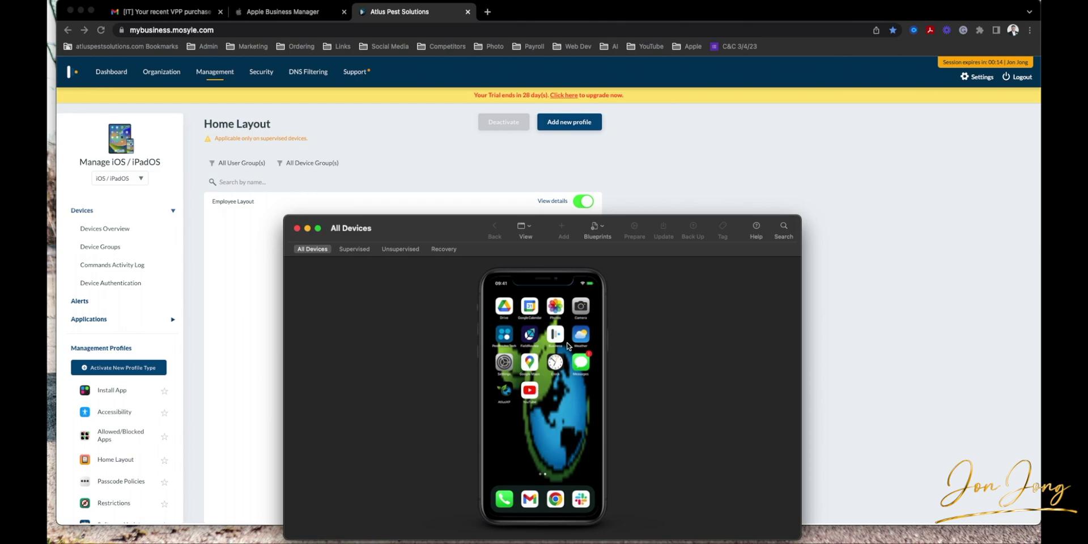
{"action": "left_click", "coordinate": [227, 302]}
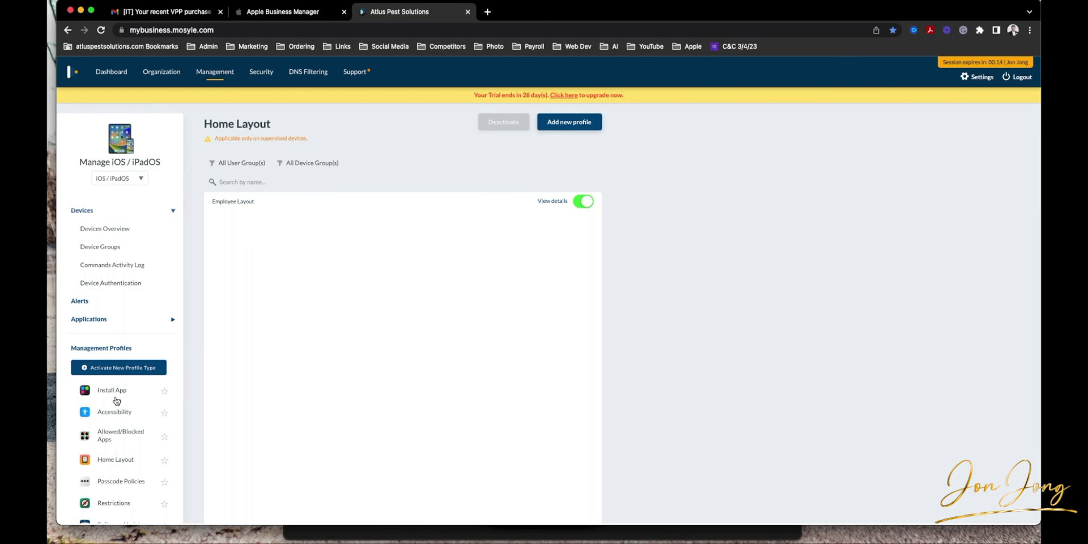
Step: View the app list of the Employee Layout (From Home Layout) allowed apps profile and Employee Layout's home screen arrangement
{"action": "left_click", "coordinate": [112, 432]}
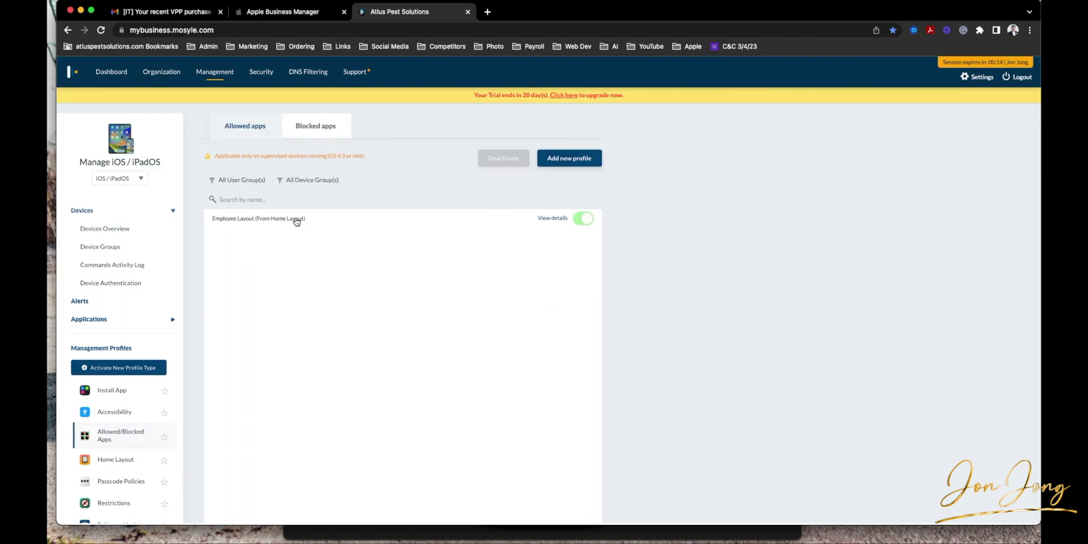
{"action": "left_click", "coordinate": [310, 220]}
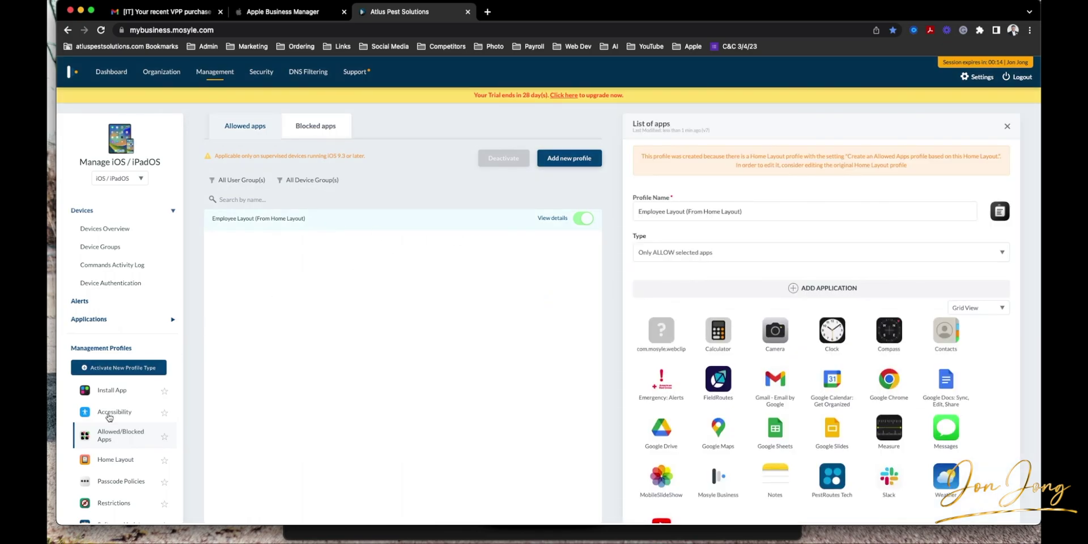
{"action": "left_click", "coordinate": [109, 463]}
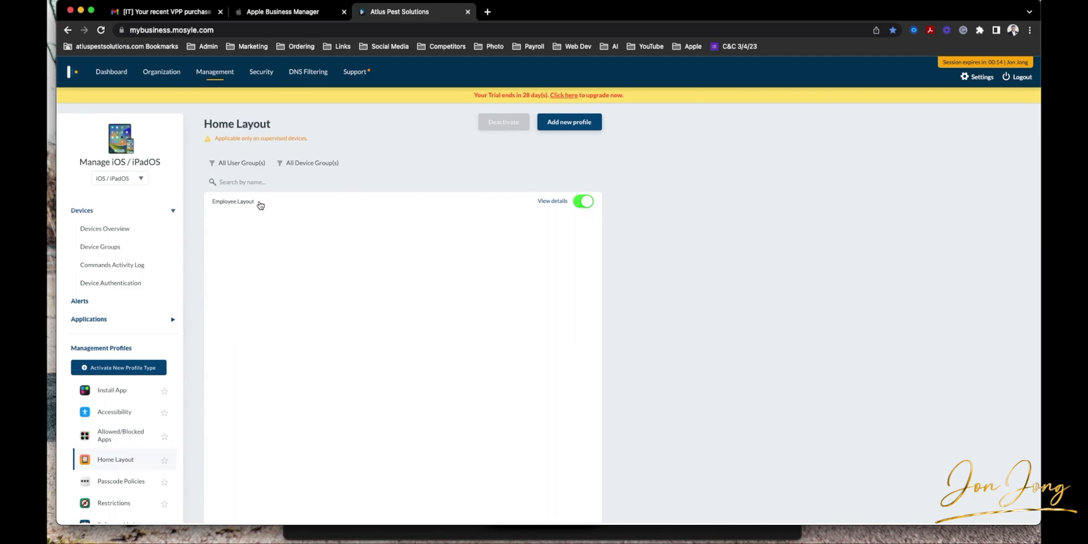
{"action": "left_click", "coordinate": [542, 295]}
{"action": "left_click", "coordinate": [836, 334]}
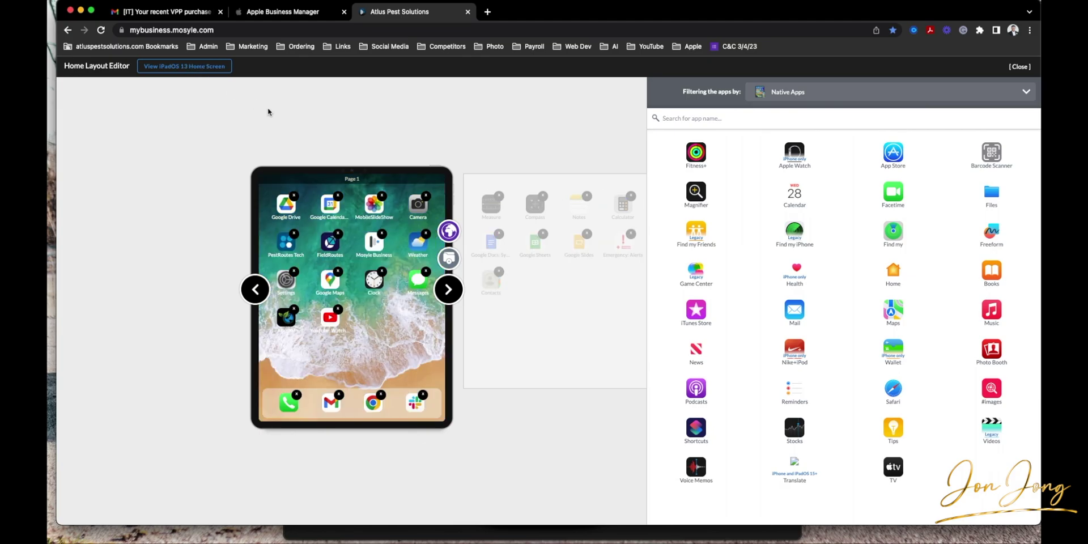
{"action": "left_click", "coordinate": [1020, 67]}
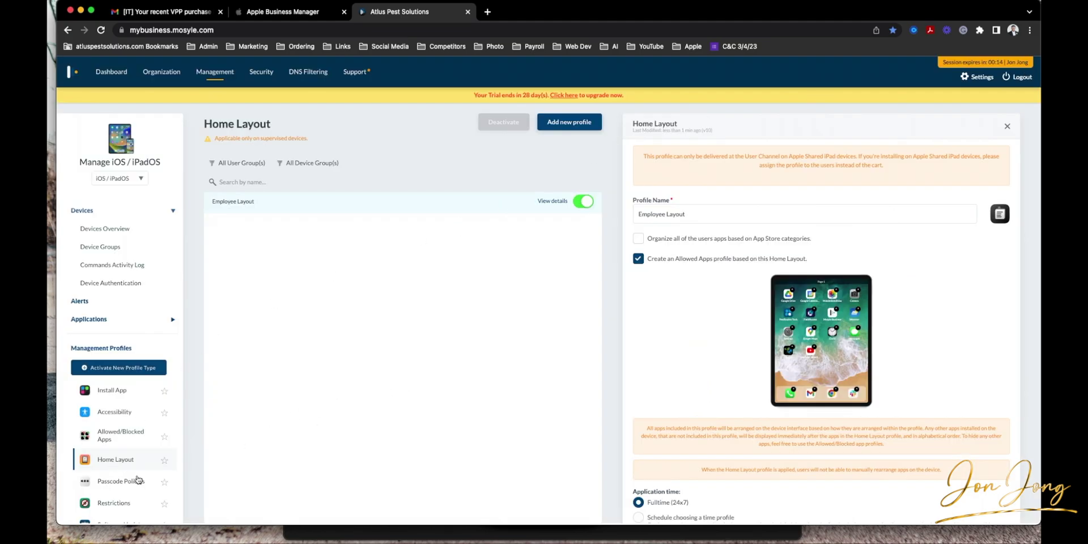
Step: Revisit the allowed apps profiles and inspect Employee Layout in the layout editor, including its iOS 12 home screen view
{"action": "left_click", "coordinate": [115, 435]}
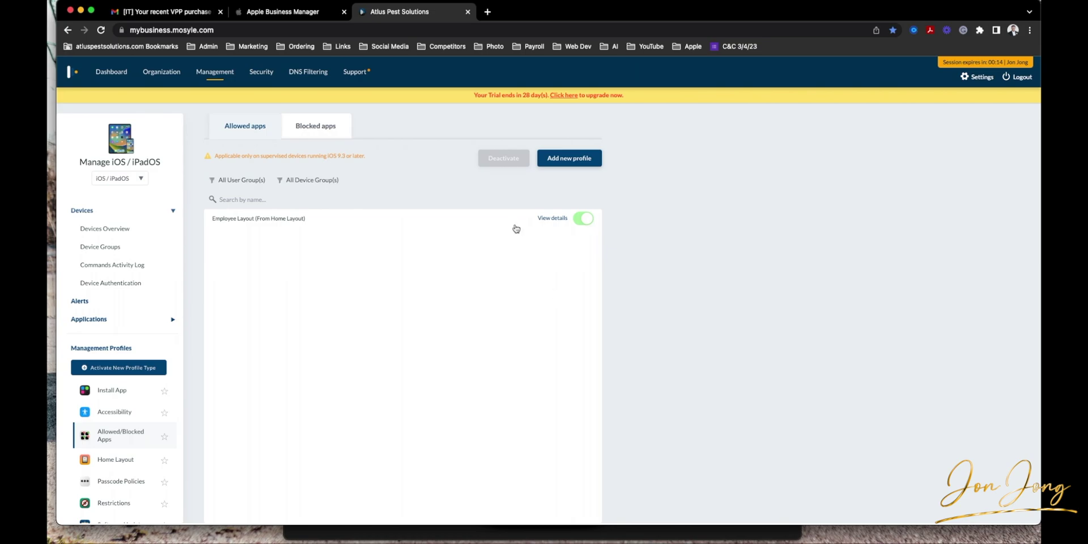
{"action": "left_click", "coordinate": [130, 458]}
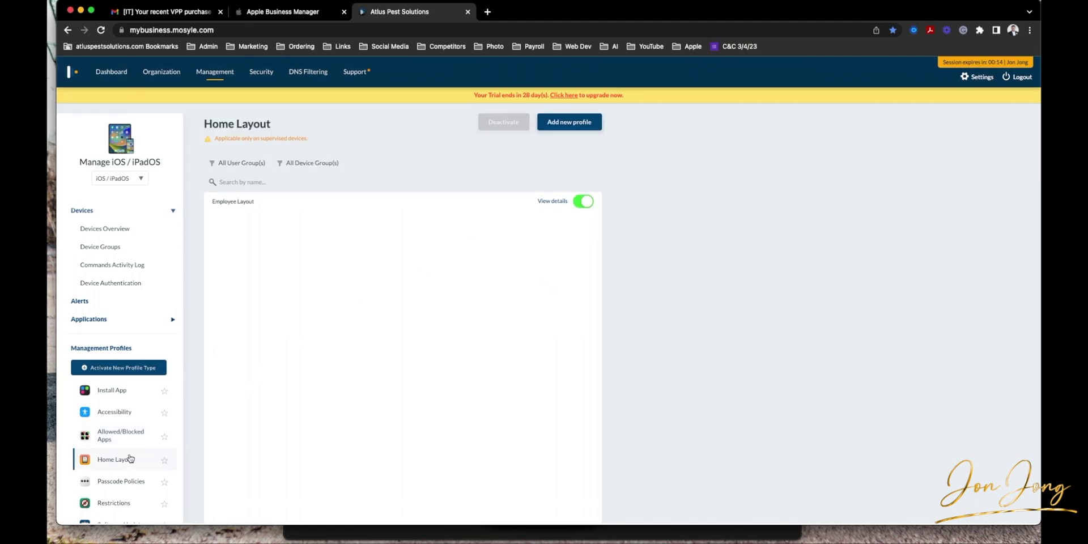
{"action": "left_click", "coordinate": [262, 206]}
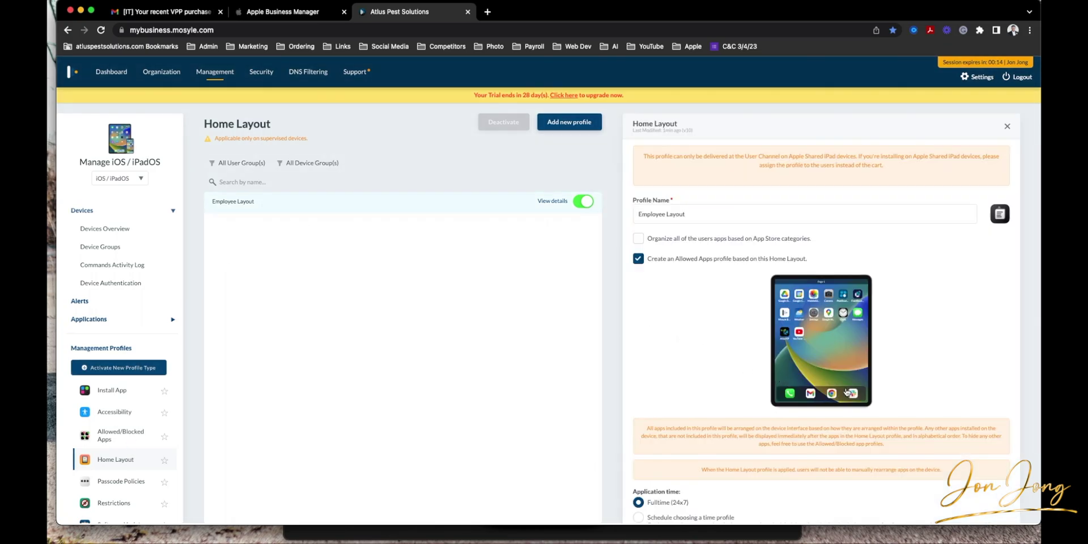
{"action": "left_click", "coordinate": [828, 391]}
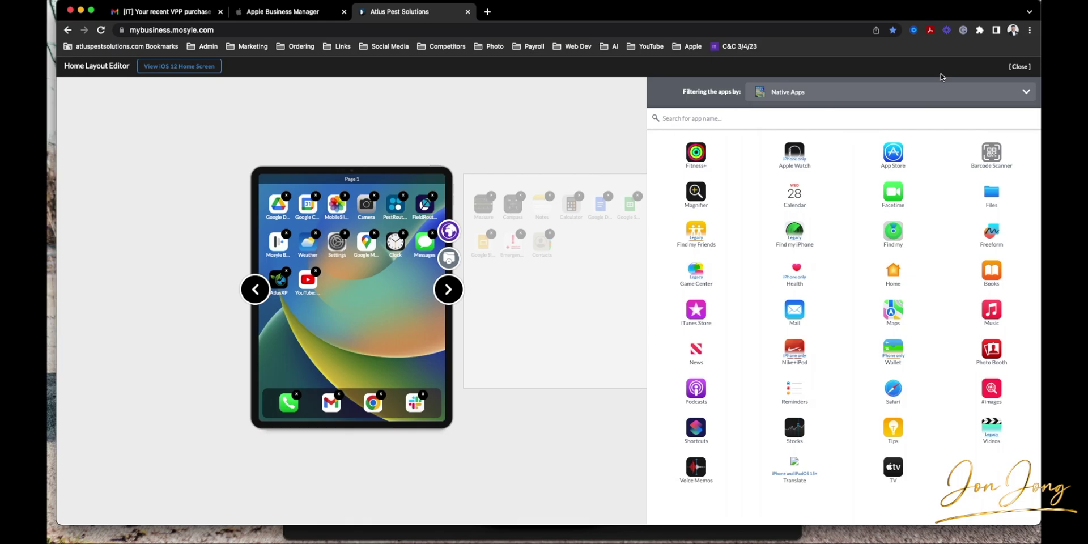
{"action": "left_click", "coordinate": [1020, 66]}
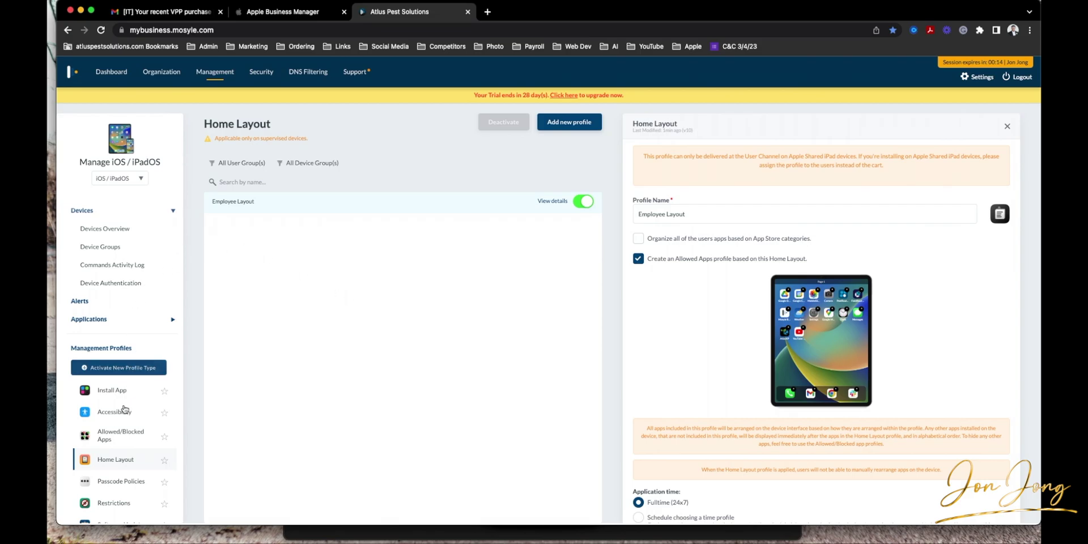
{"action": "left_click", "coordinate": [832, 332]}
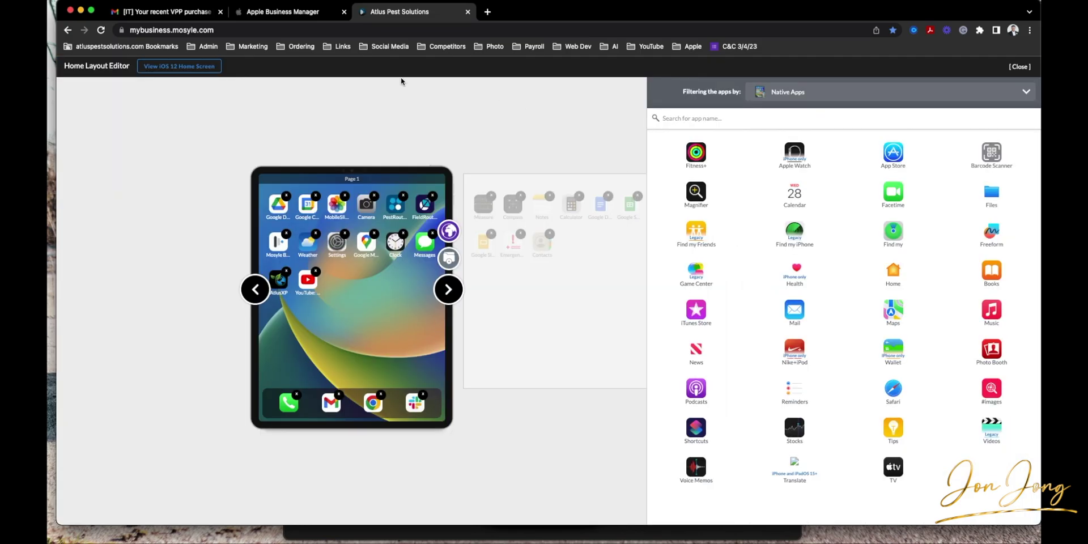
{"action": "left_click", "coordinate": [159, 68]}
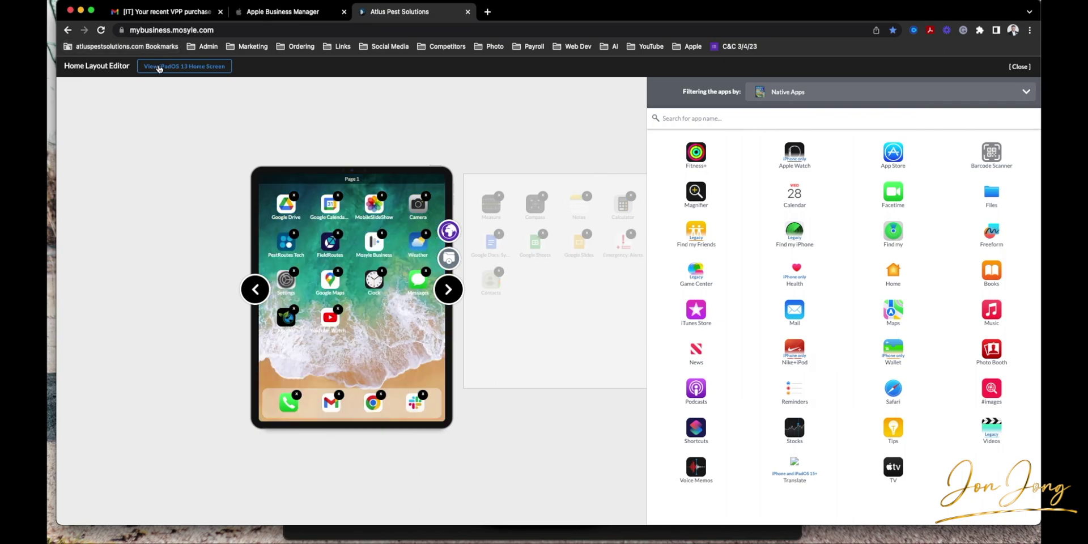